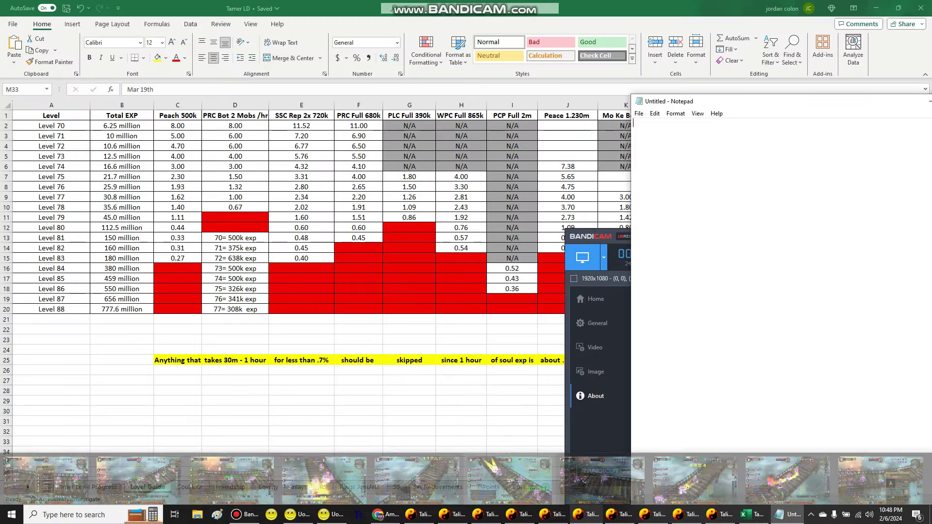
Write "Someone asked me to show my knowledge files" as the opening line of the blank note
{"action": "type", "text": "Someone asked me"}
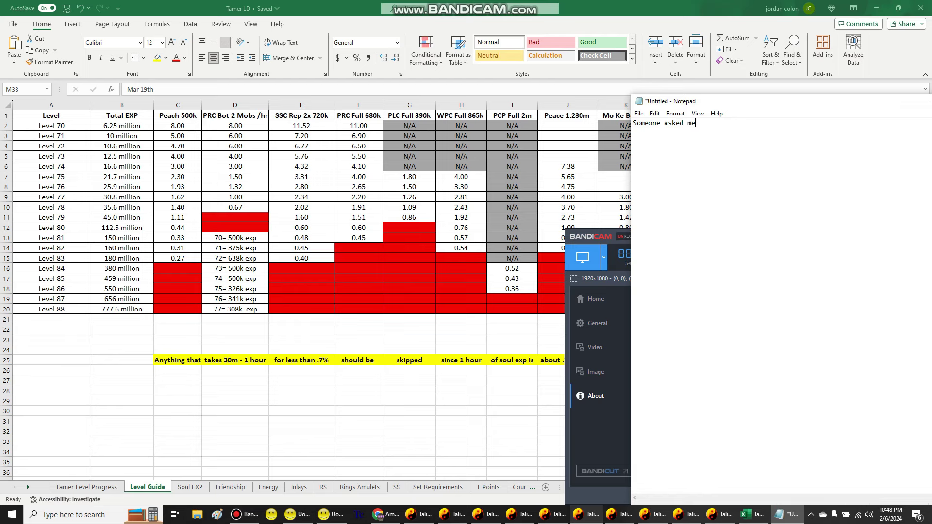
{"action": "type", "text": " to show"}
{"action": "type", "text": " my knowledge files  "}
Add a paragraph reading "I will show a quick video of what i got. Take screenshots if you want to save it."
{"action": "type", "text": "I will show a qu"}
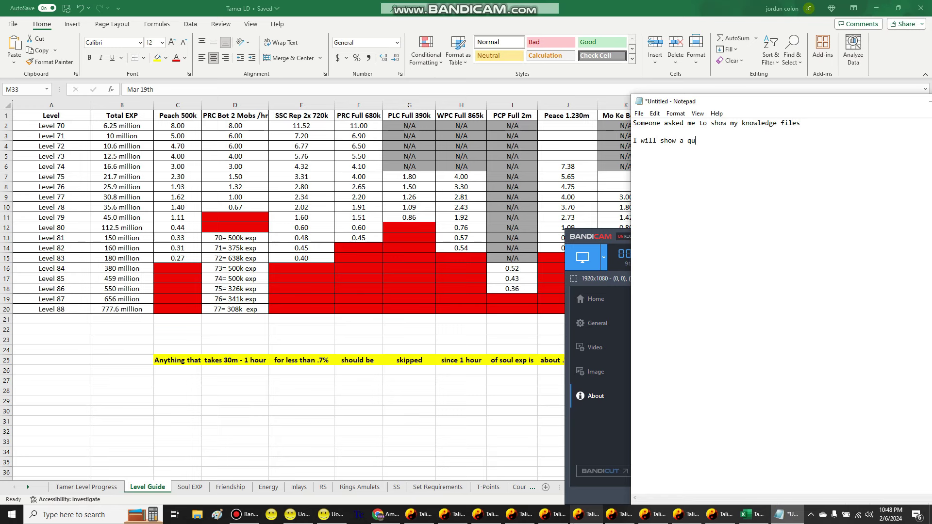
{"action": "type", "text": "ick video of what i got. Take screensh"}
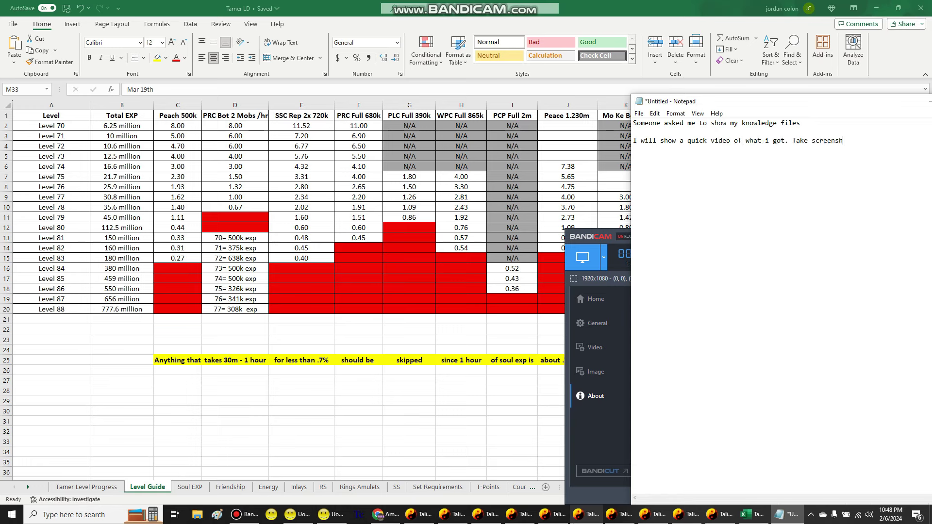
{"action": "type", "text": "ots"}
{"action": "key", "text": "Return"}
{"action": "type", "text": "if you want to save it."}
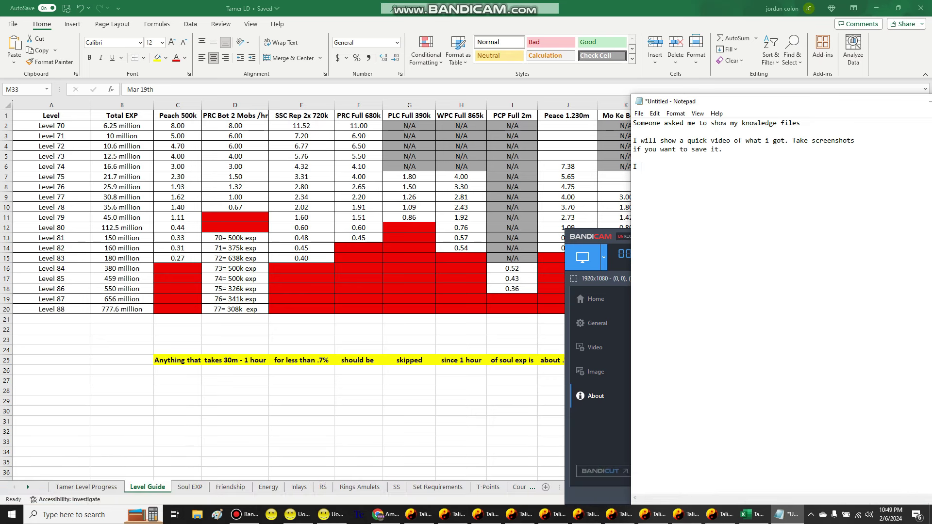
Add a new line reading "I developed this level up table when i was leveling my tamer on LD"
{"action": "type", "text": "developed this level up table when "}
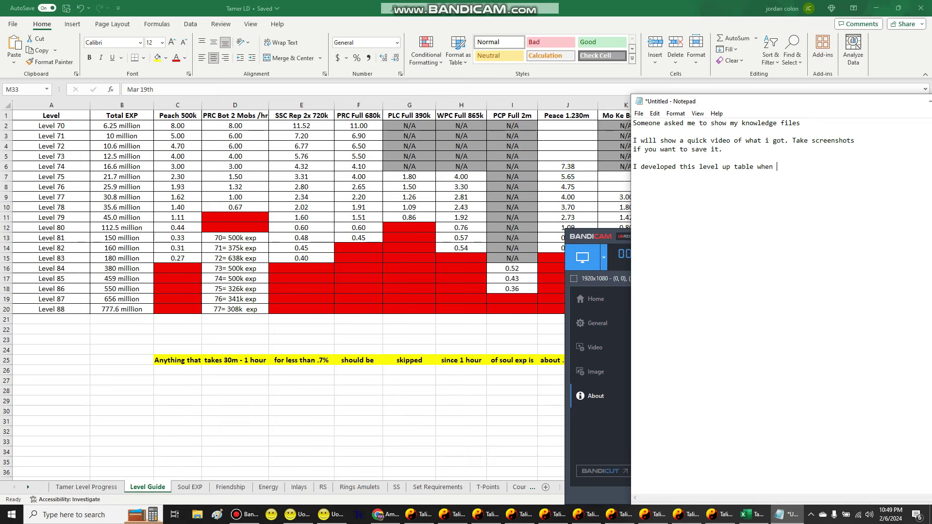
{"action": "type", "text": "i was leve"}
{"action": "type", "text": "ling my tamer on LD  "}
Add "Everything that i felt is best to level as quickly as possible i did." and "PRC Botting on bridge is super super good 70-75"
{"action": "type", "text": "Everything that i felt is best to"}
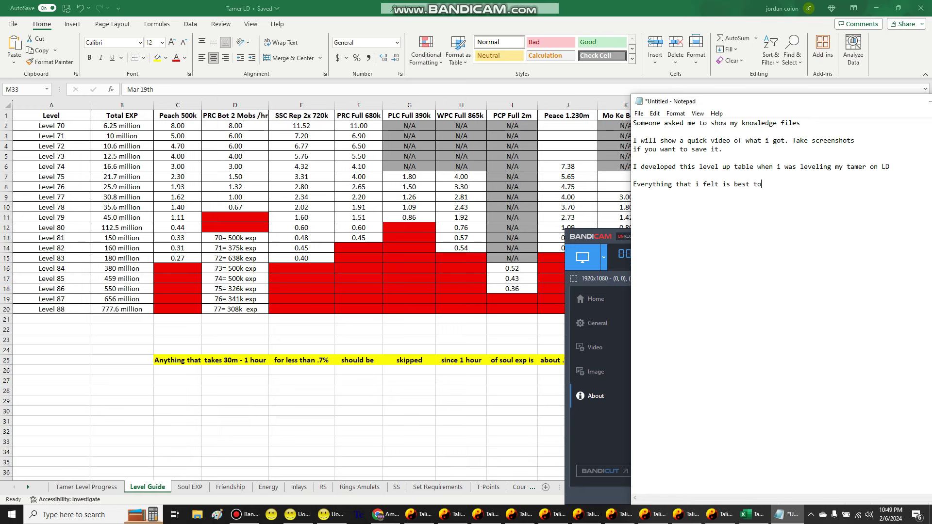
{"action": "type", "text": "ickly as possible i did."}
{"action": "key", "text": "Return"}
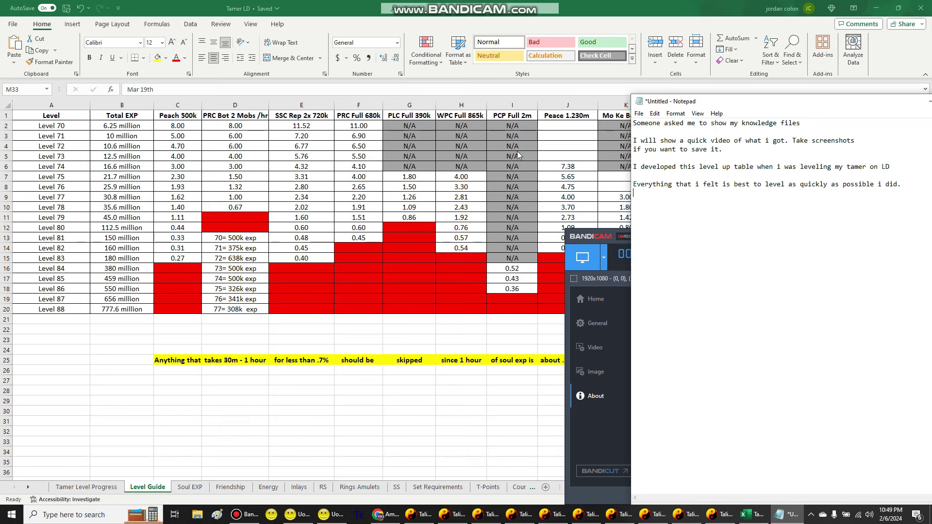
{"action": "type", "text": "PRC Botting on bridge is super super "}
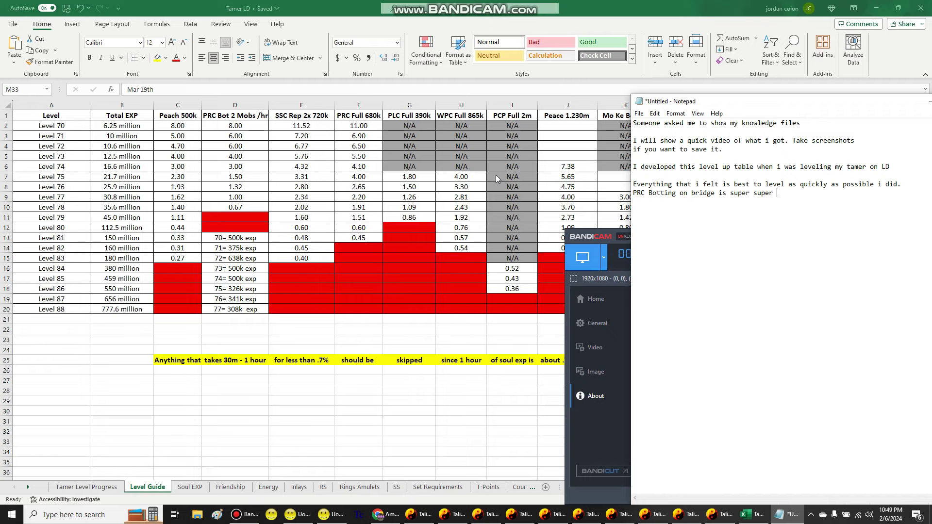
{"action": "type", "text": "good 70-75"}
Switch to Talisman Online and view several game windows with characters botting on the bridge
{"action": "left_click", "coordinate": [507, 515]}
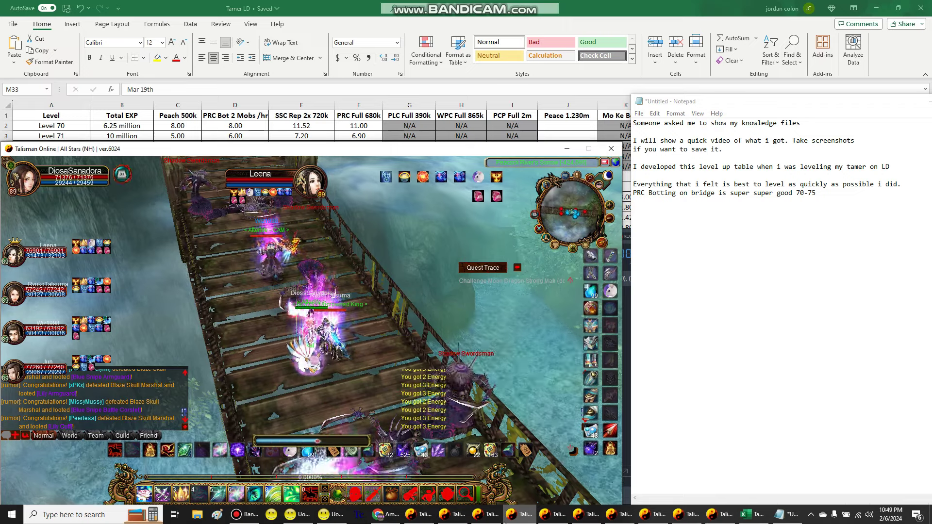
{"action": "left_click", "coordinate": [684, 515]}
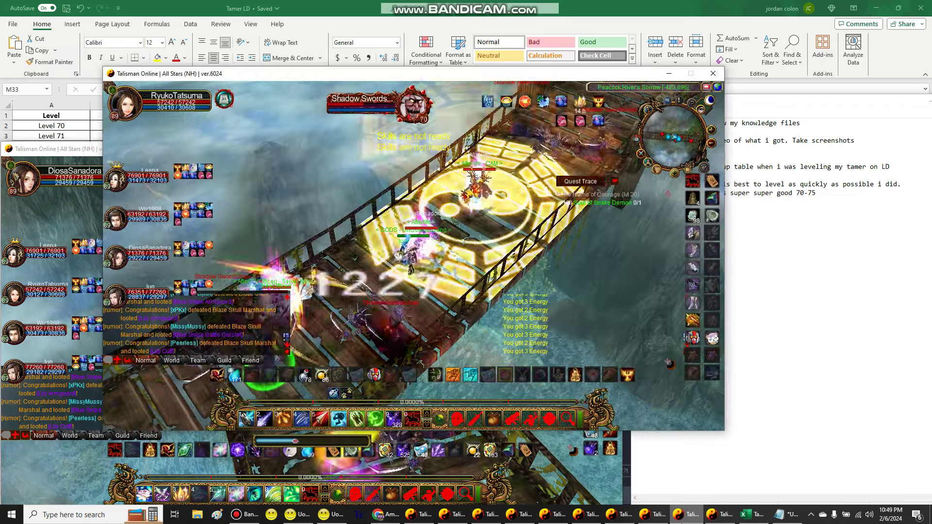
{"action": "left_click", "coordinate": [593, 516]}
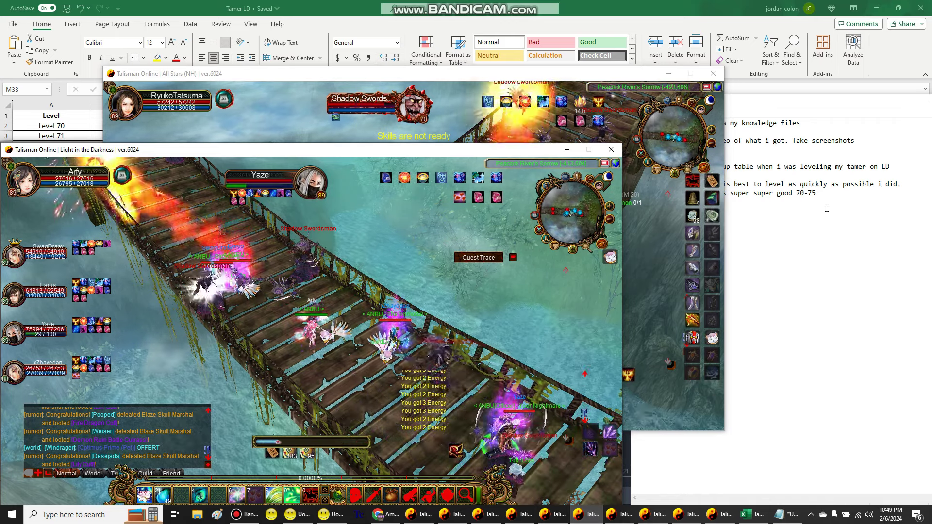
Return to Notepad and continue the PRC botting sentence with "you will level insanely fast in PRC"
{"action": "left_click", "coordinate": [756, 324]}
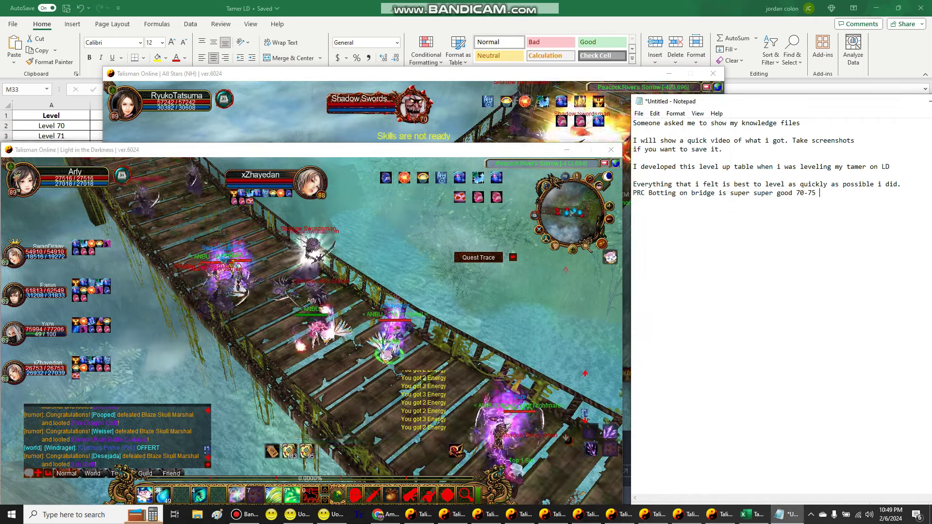
{"action": "type", "text": "you will oe"}
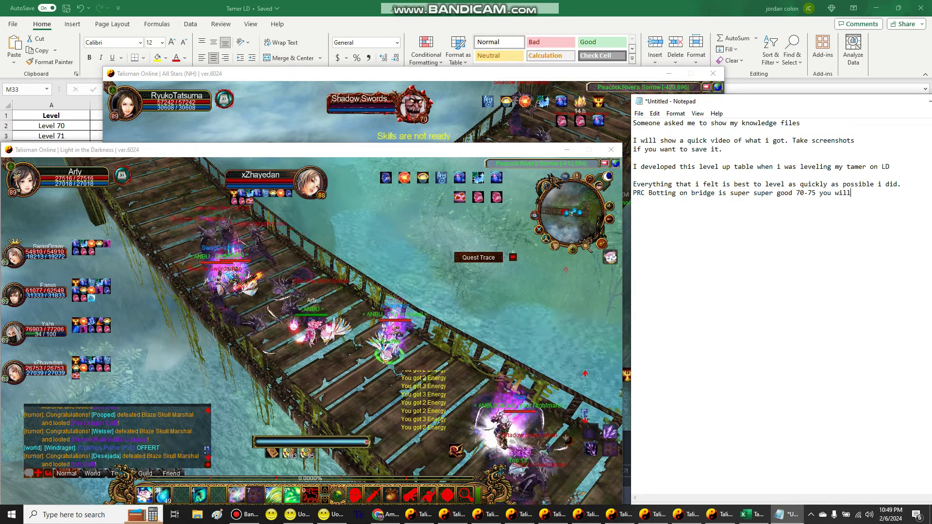
{"action": "key", "text": "BackSpace"}
{"action": "key", "text": "BackSpace"}
{"action": "type", "text": "levl"}
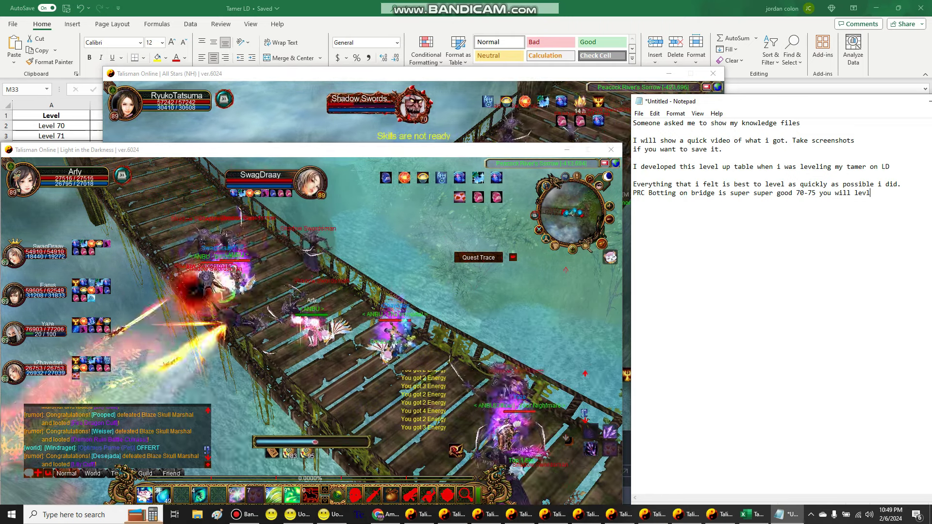
{"action": "key", "text": "BackSpace"}
{"action": "type", "text": "el "}
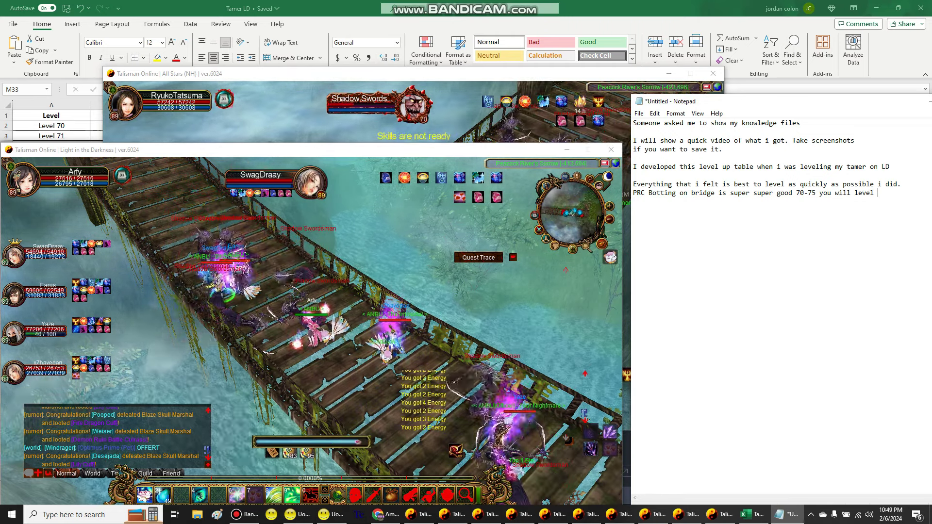
{"action": "type", "text": "insanely fast in PRC"}
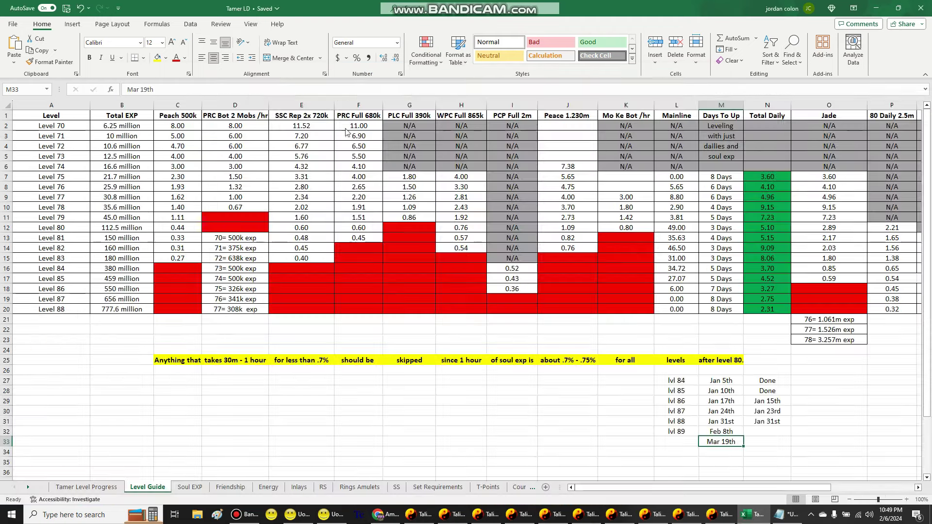
Add the paragraph "Once you hit 75, Mo ke bot is key. Hard to bot tho in an active server but PRC still good up to 77"
{"action": "key", "text": "alt+Tab"}
{"action": "left_click_drag", "start_coordinate": [633, 484], "coordinate": [661, 484]}
{"action": "key", "text": "alt+Tab"}
{"action": "key", "text": "Return"}
{"action": "type", "text": "Once you hit 75"}
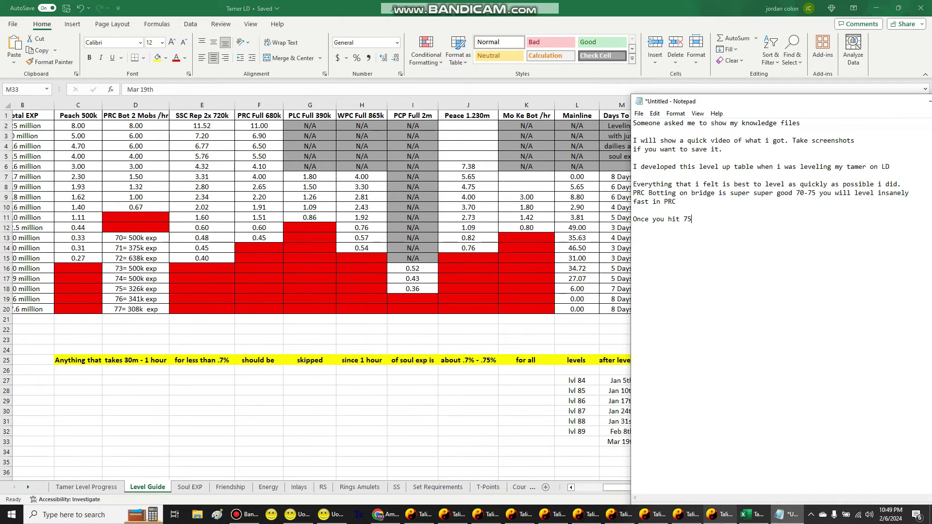
{"action": "type", "text": ", Mo ke bot is key. Hard to bot tho in"}
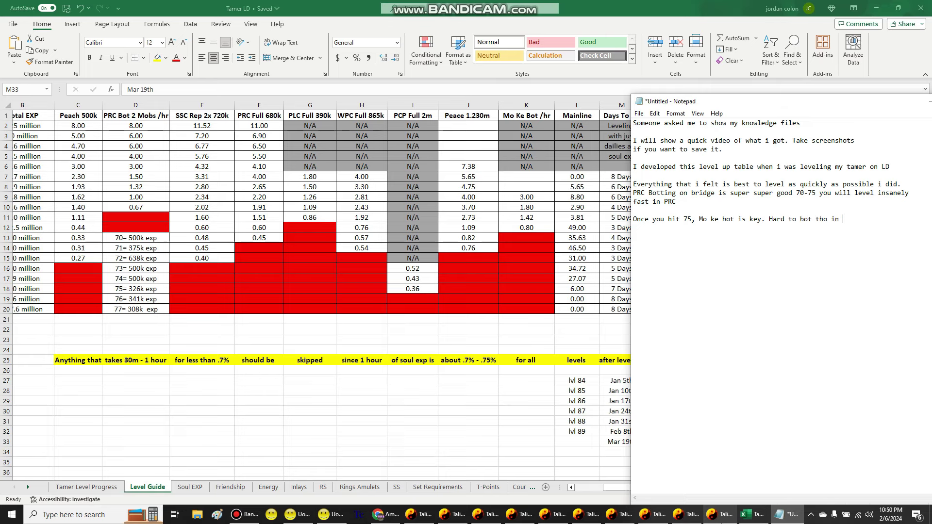
{"action": "type", "text": " an active server but PRC still good up to 77"}
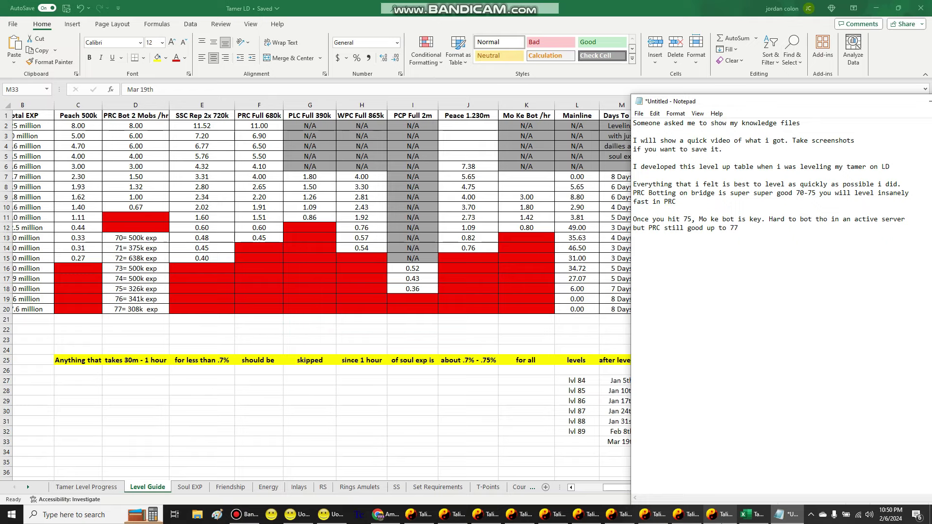
Switch to Excel, review the remaining daily experience columns of the Level Guide sheet, and open the Soul EXP sheet
{"action": "left_click", "coordinate": [749, 514]}
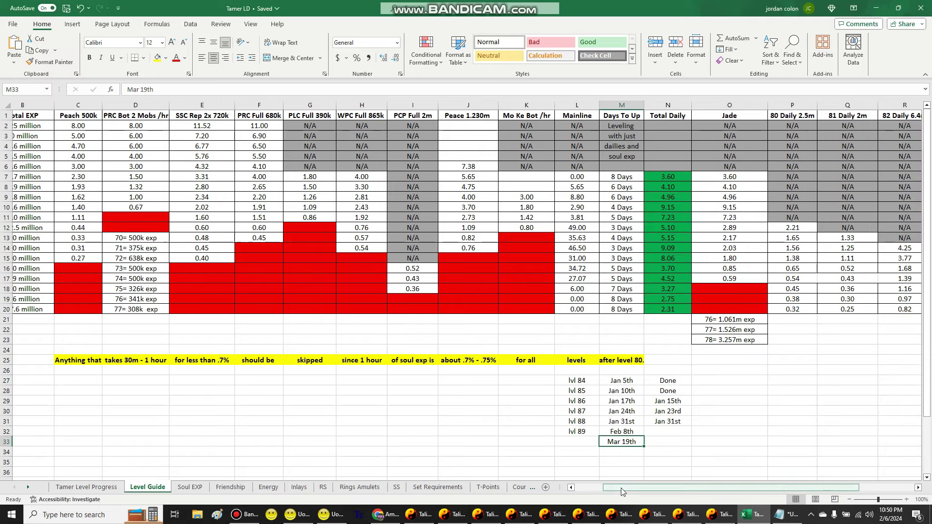
{"action": "left_click_drag", "start_coordinate": [621, 487], "coordinate": [714, 486]}
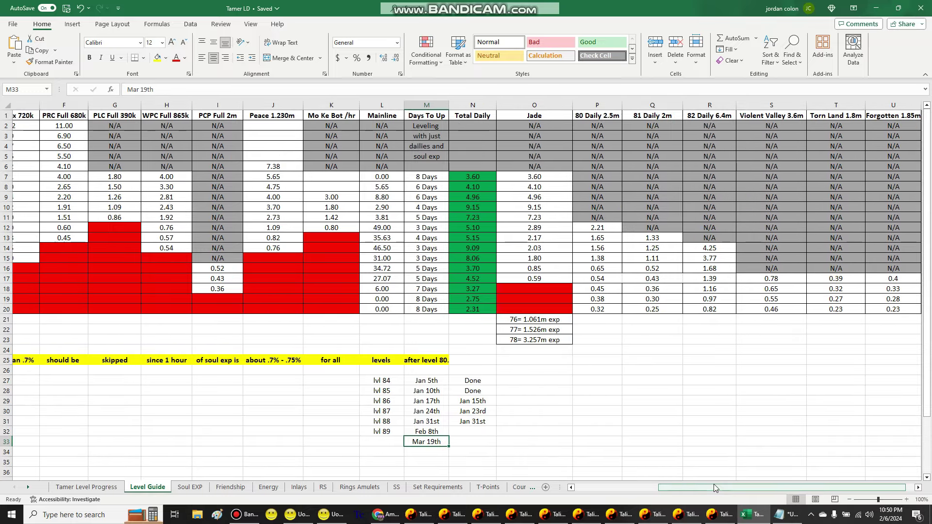
{"action": "left_click", "coordinate": [190, 487]}
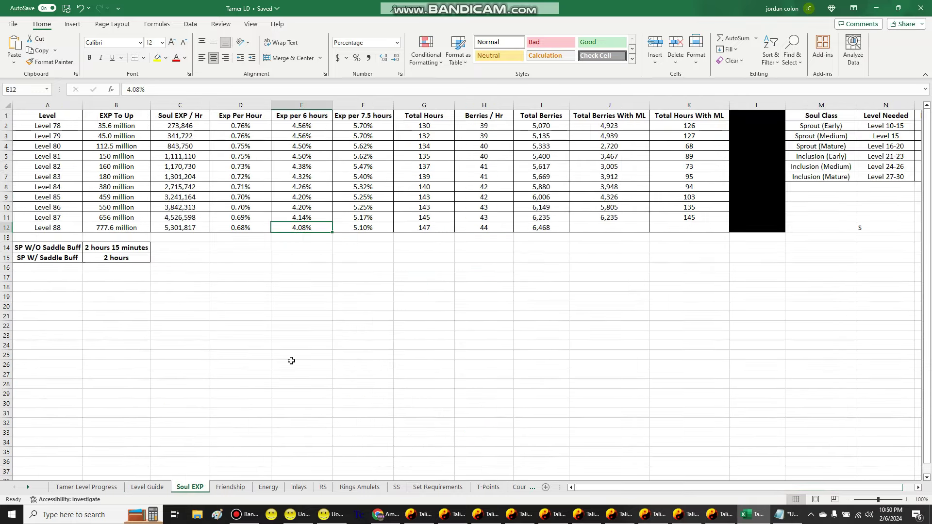
{"action": "left_click_drag", "start_coordinate": [629, 490], "coordinate": [630, 489]}
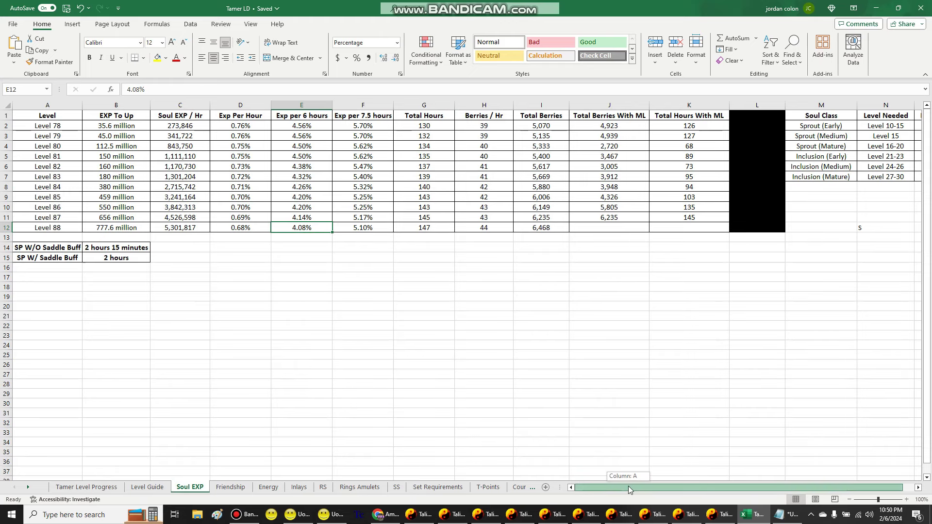
Write in Notepad "Made soul exp table to see how many berries and hours of soul is required for each"
{"action": "left_click", "coordinate": [782, 514]}
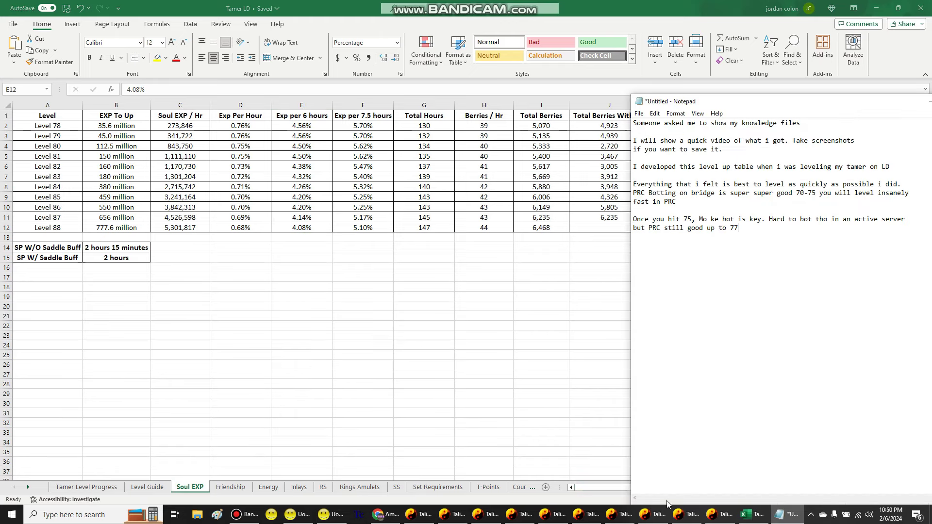
{"action": "type", "text": "Made soul exp table to see how many berrie"}
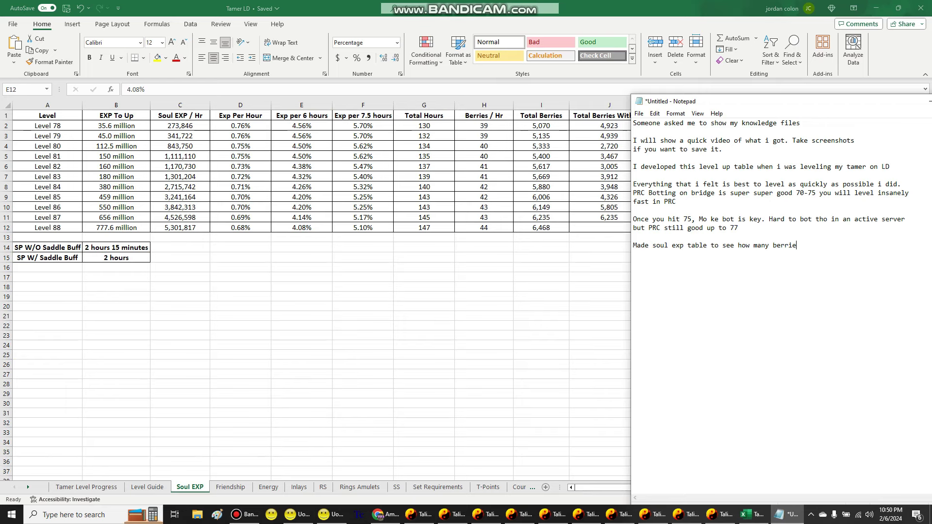
{"action": "type", "text": "s and hours of soul is required f"}
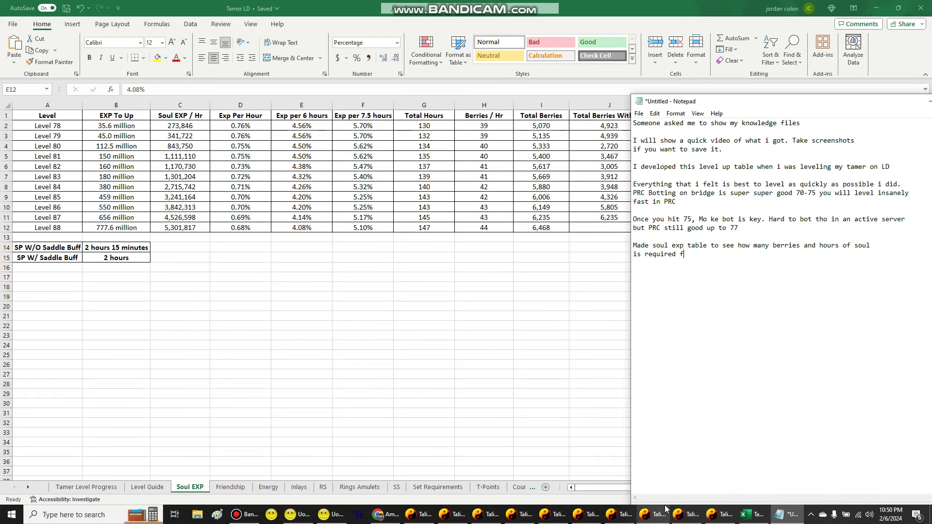
{"action": "type", "text": "or each l"}
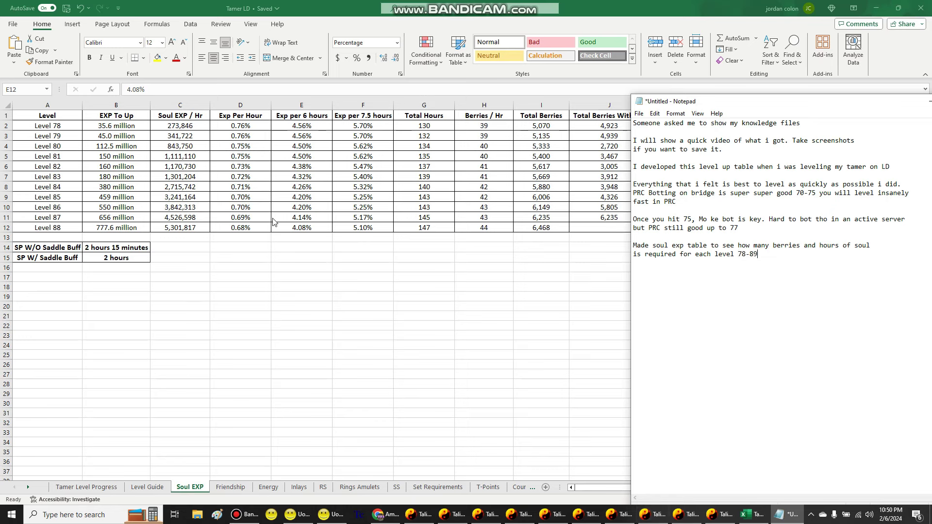
Finish the soul exp remark with "level 78-89 even included stats for saddle buff as it gives bonuses for soul exp"
{"action": "type", "text": "evel 78-89 even included stats for saddle buf"}
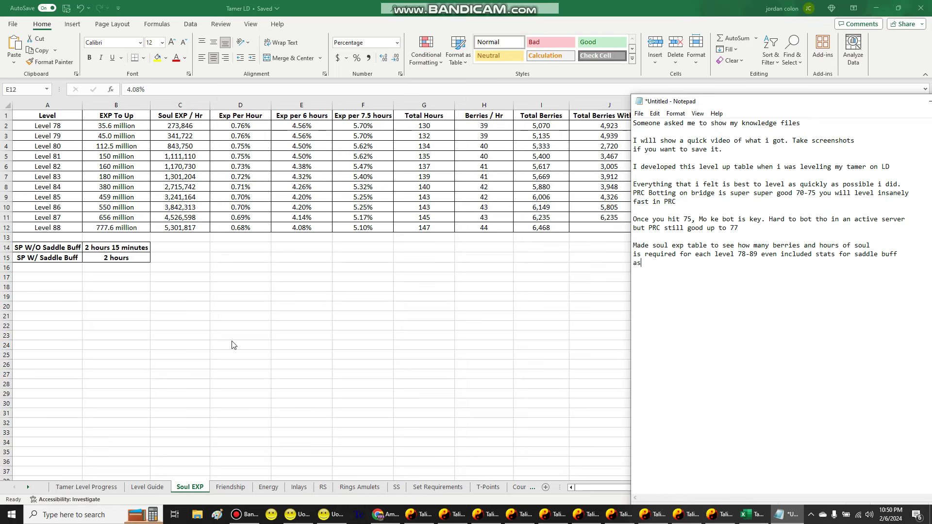
{"action": "type", "text": "f"}
{"action": "key", "text": "Return"}
{"action": "type", "text": "as it gives bonuses for soul exp"}
Switch to Talisman Online, open the character's mount interface from the inventory, and examine the Renewal riding technique
{"action": "left_click", "coordinate": [453, 514]}
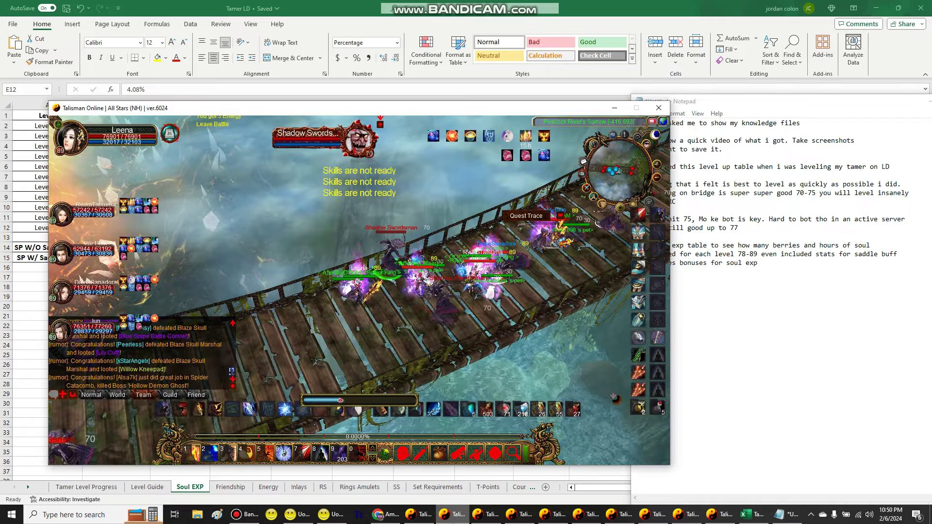
{"action": "key", "text": "b"}
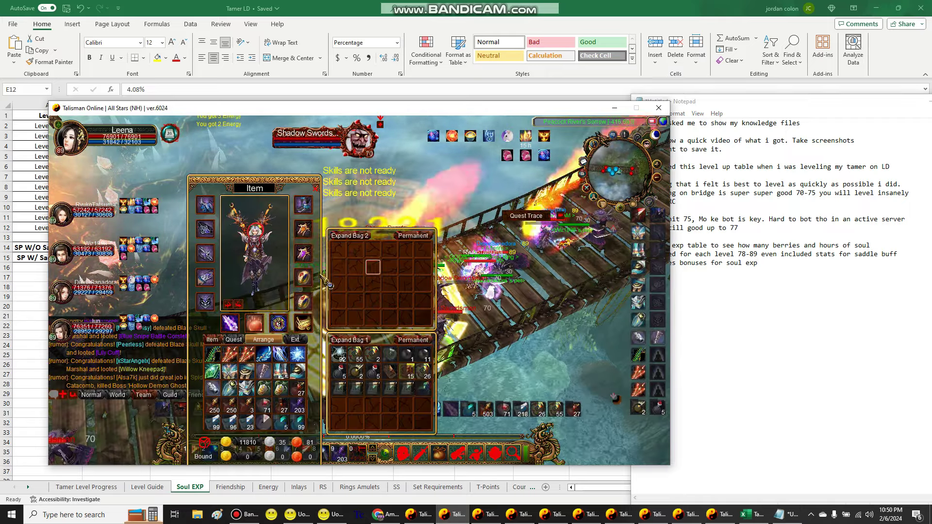
{"action": "right_click", "coordinate": [303, 277]}
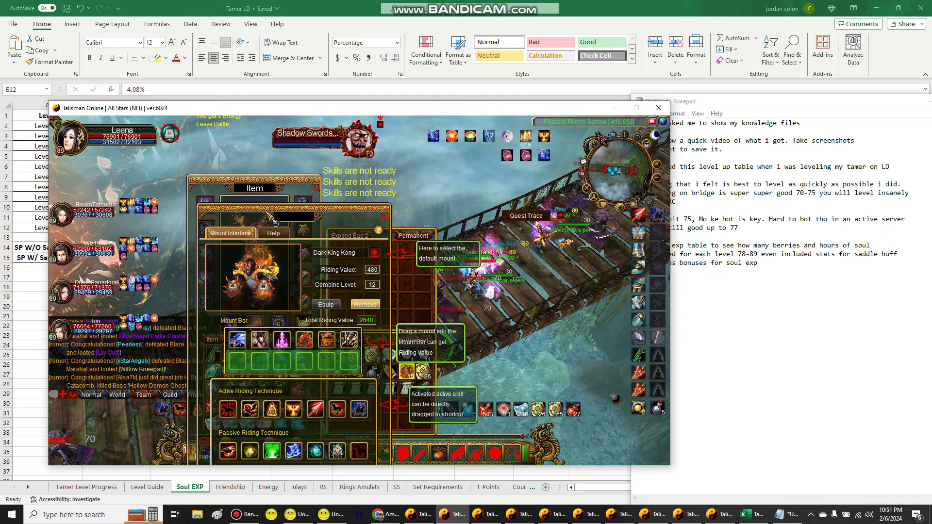
{"action": "left_click_drag", "start_coordinate": [274, 220], "coordinate": [330, 132]}
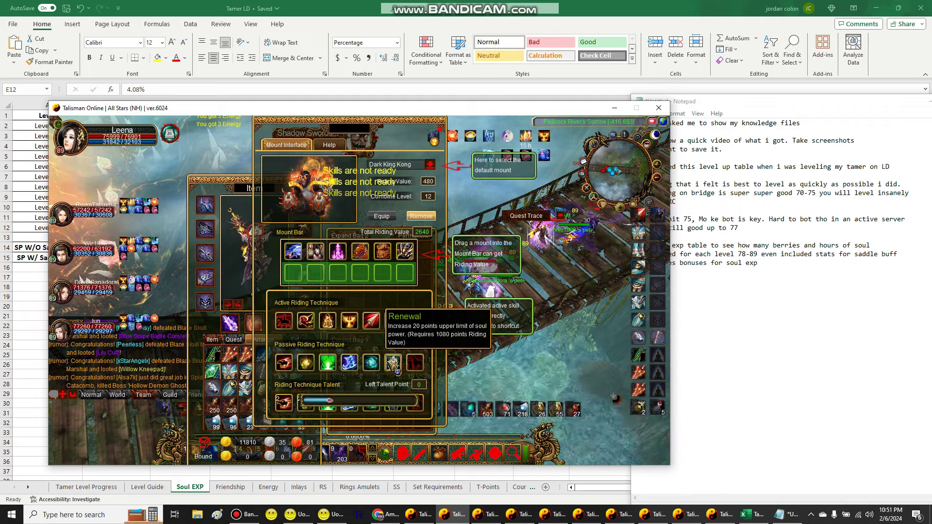
View the soul experience and soul power on the character's Soul page, and bring up another game window
{"action": "key", "text": "c"}
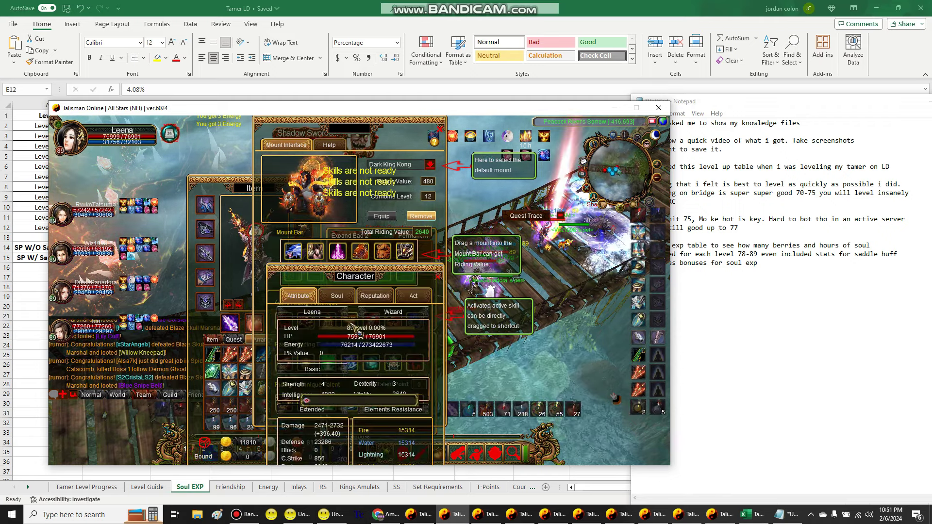
{"action": "left_click", "coordinate": [336, 296]}
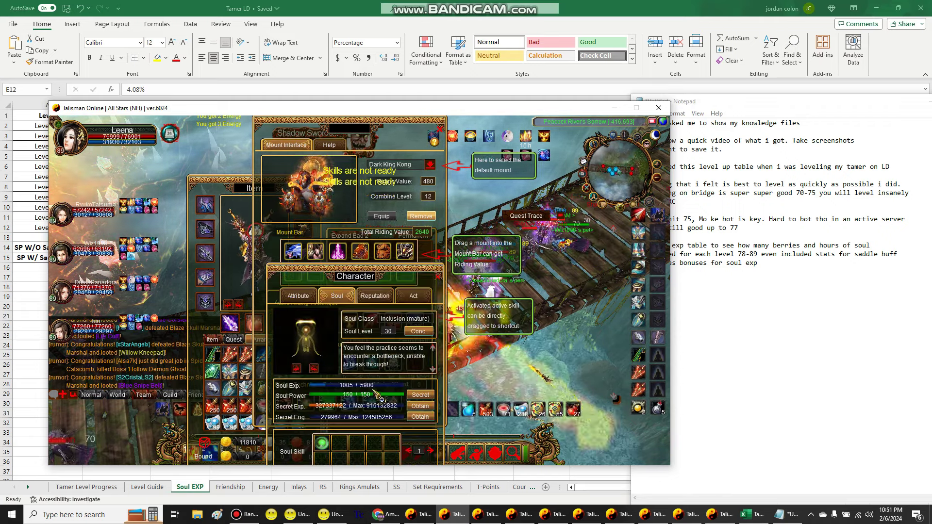
{"action": "left_click", "coordinate": [674, 517]}
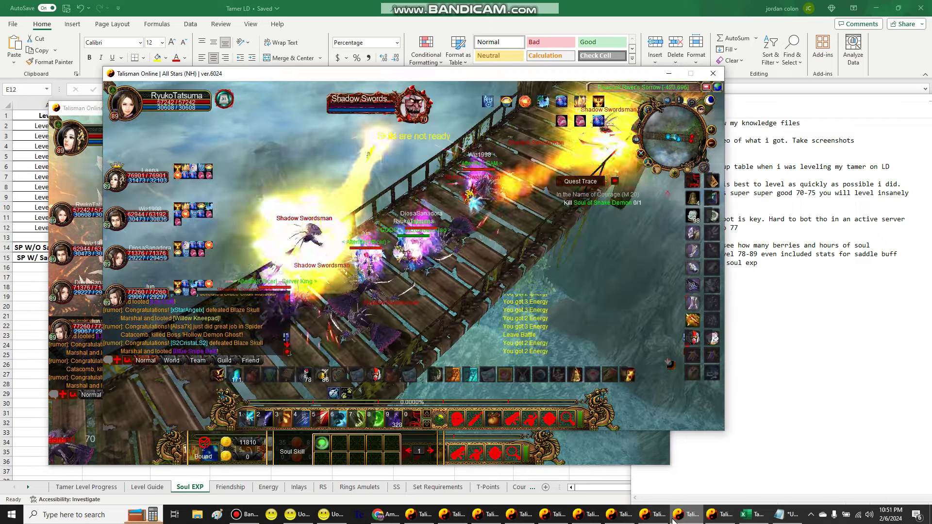
View the soul experience on this character's Soul page, close the open character windows, and minimize both game windows
{"action": "key", "text": "c"}
{"action": "left_click", "coordinate": [392, 262]}
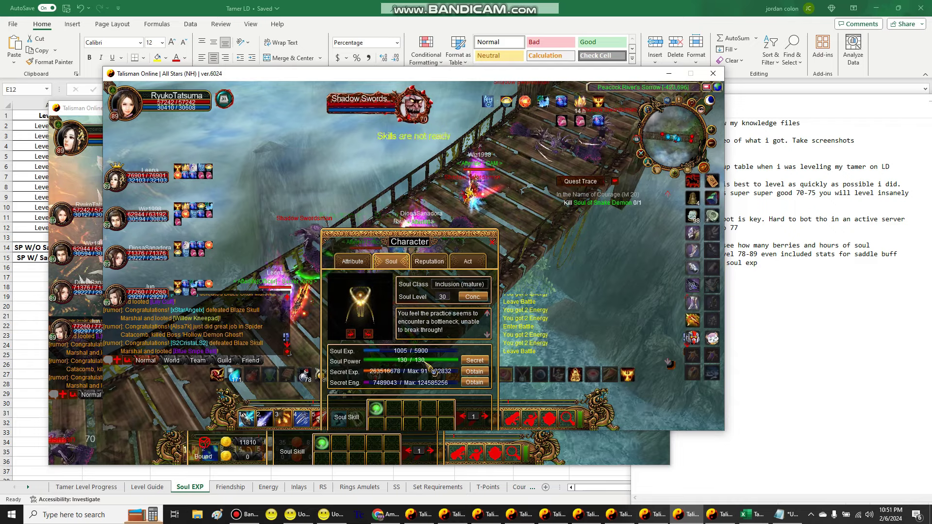
{"action": "key", "text": "c"}
{"action": "left_click", "coordinate": [668, 74]}
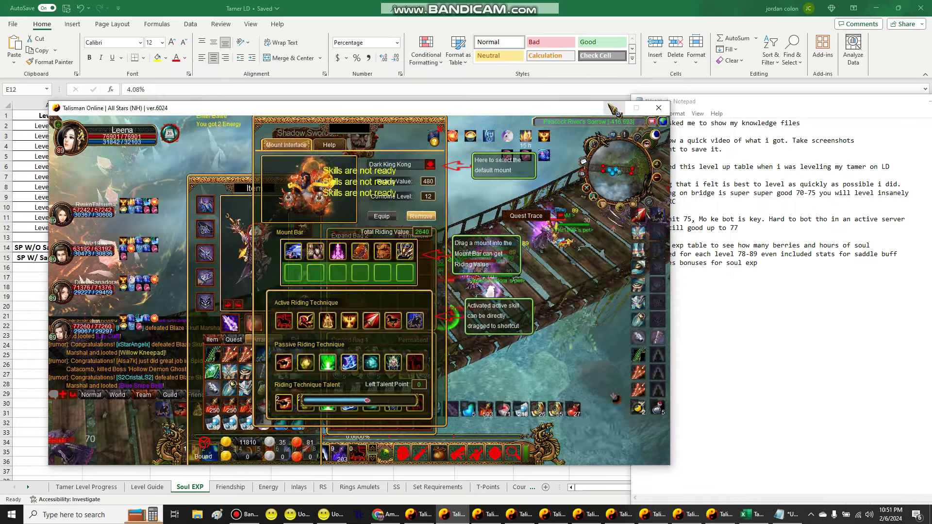
{"action": "key", "text": "Escape"}
{"action": "left_click", "coordinate": [613, 108]}
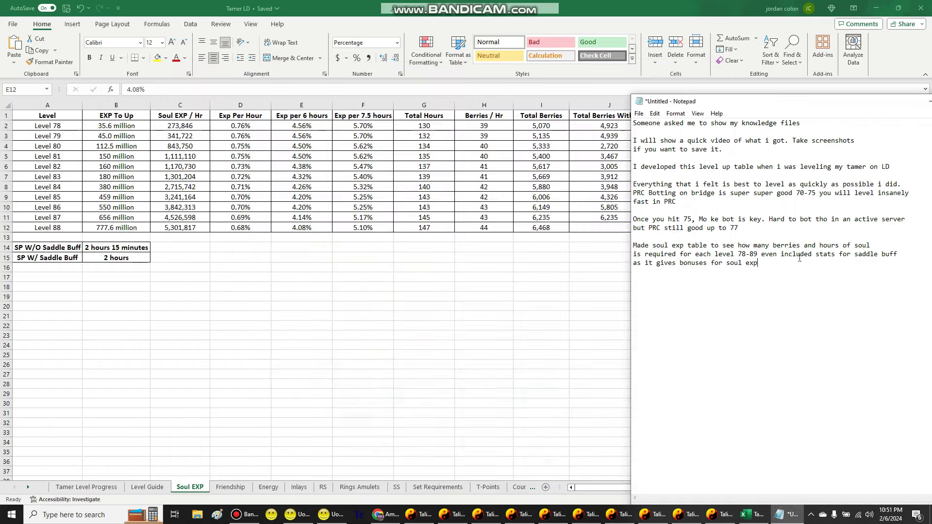
End the Notepad soul exp remark with "20% recovery and 20pts" and open the workbook's Friendship sheet
{"action": "type", "text": "very and 20pts"}
{"action": "left_click", "coordinate": [233, 478]}
{"action": "left_click", "coordinate": [231, 487]}
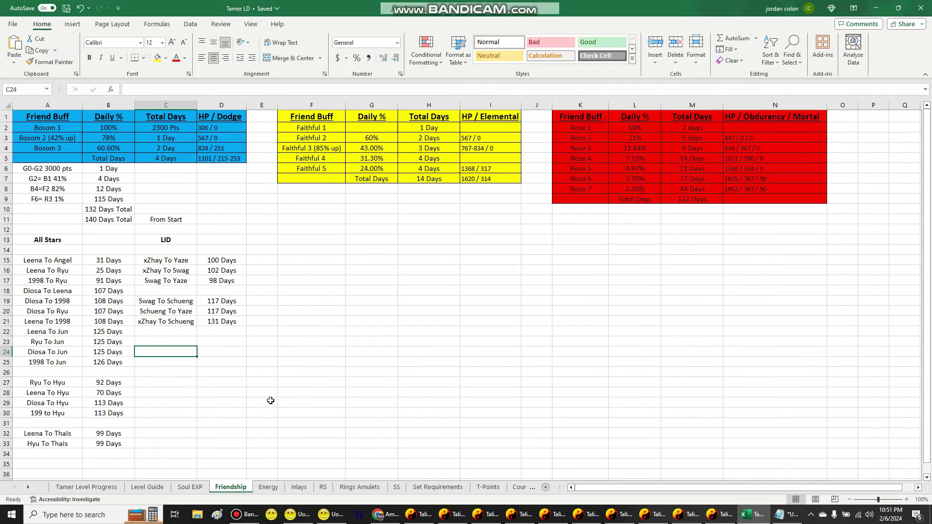
Write in Notepad "Made friendship table to show how many days for each level and even the stats o the friendship bonuses"
{"action": "left_click", "coordinate": [782, 515]}
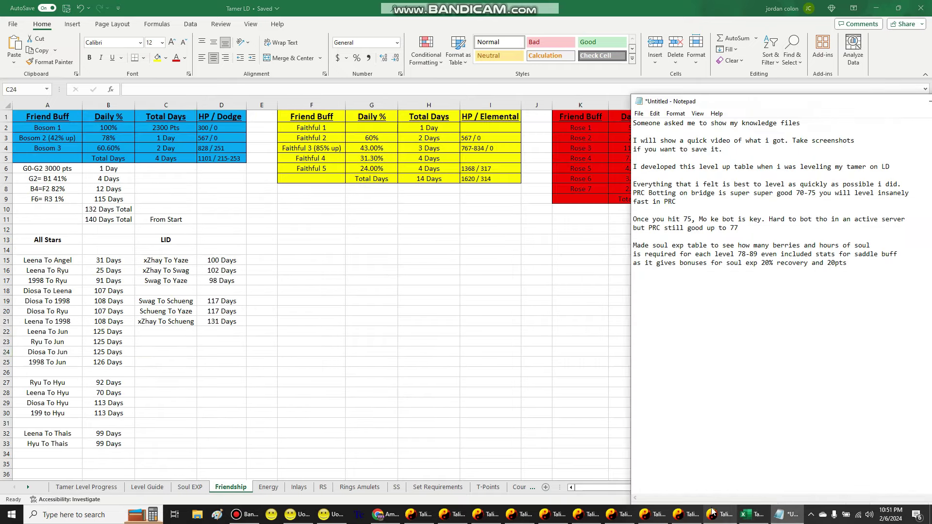
{"action": "mouse_move", "coordinate": [711, 512]}
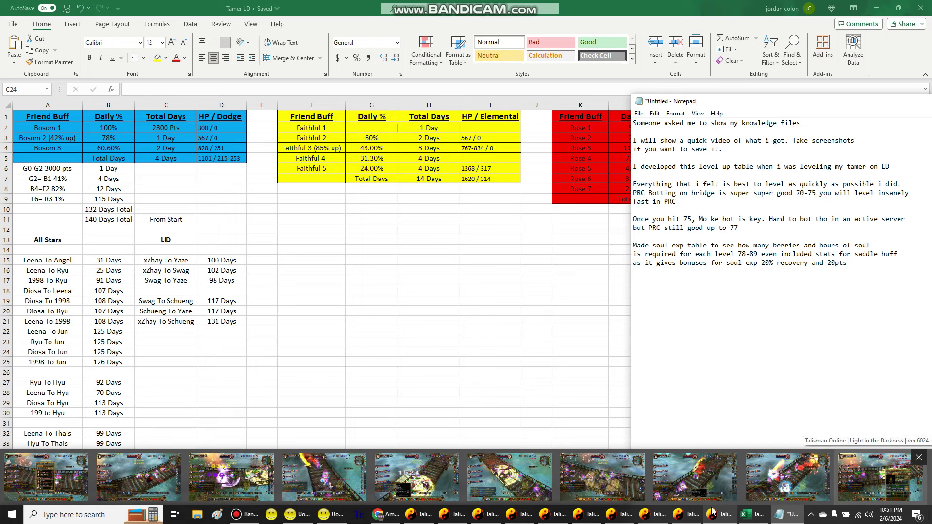
{"action": "type", "text": "Made friens"}
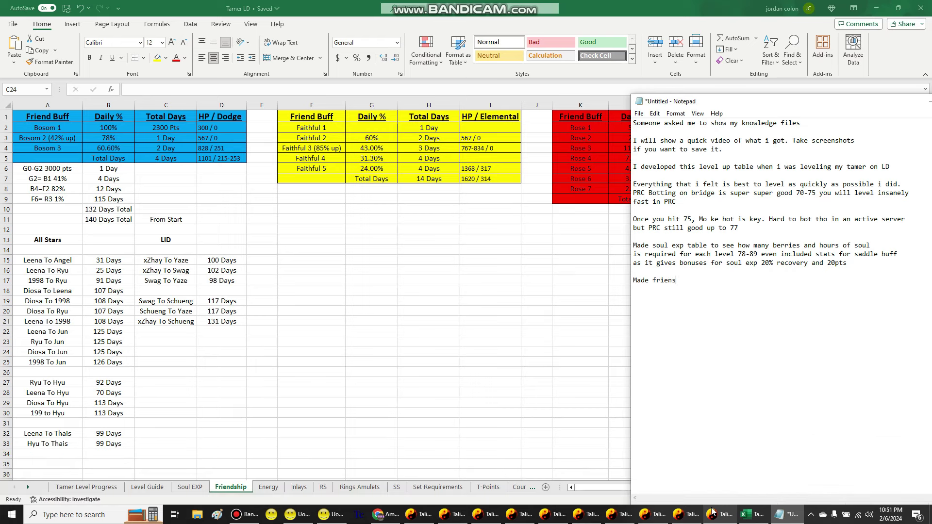
{"action": "type", "text": "ship table to show how many days for each level"}
{"action": "key", "text": "Return"}
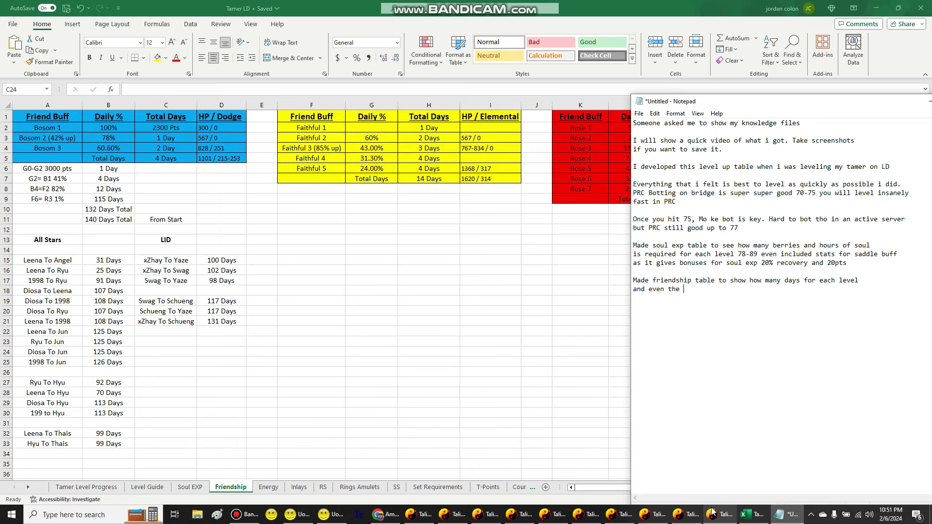
{"action": "type", "text": "riendship bonuses"}
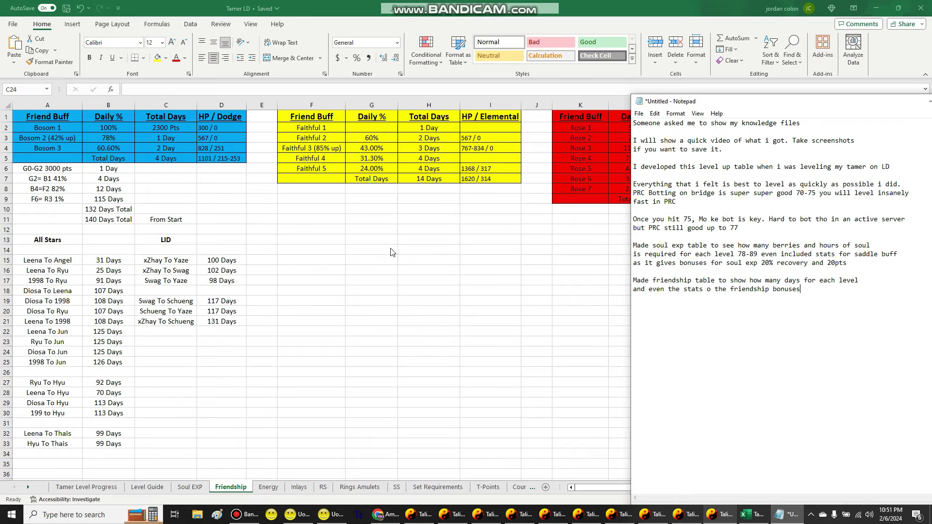
Return to the Friendship sheet and examine the HP columns of the yellow Faithful and red Rose buff tables
{"action": "left_click", "coordinate": [752, 514]}
{"action": "left_click", "coordinate": [450, 176]}
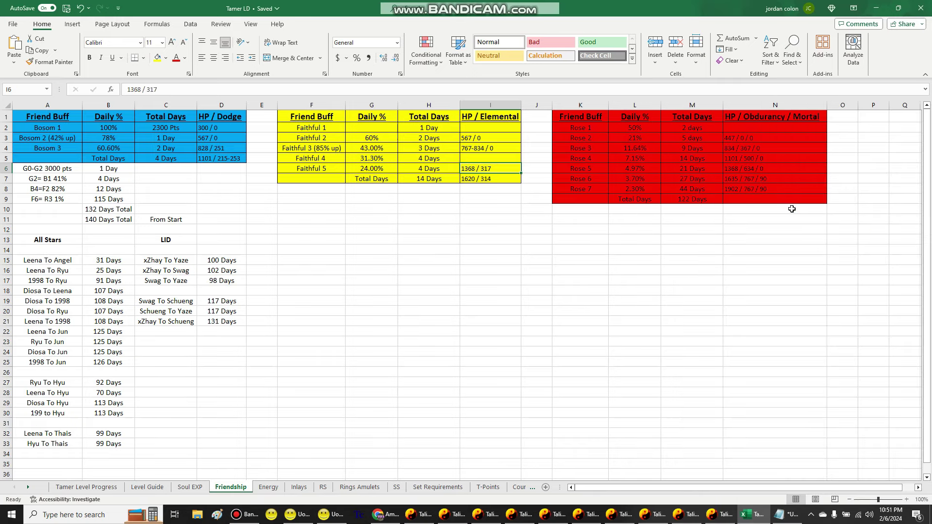
{"action": "left_click", "coordinate": [762, 199]}
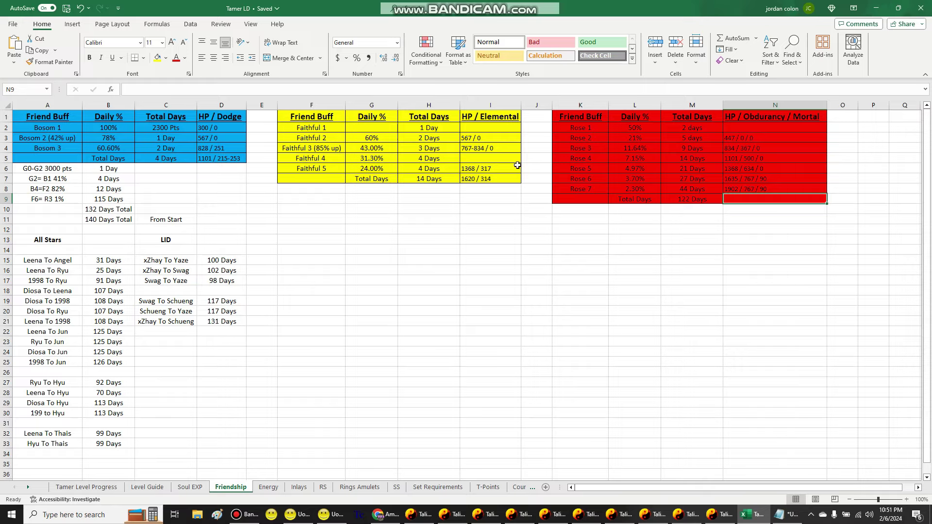
{"action": "left_click", "coordinate": [489, 162]}
Inspect the friendship HP buffs of several characters in the Talisman Online windows and compare them with the Friendship sheet
{"action": "left_click", "coordinate": [431, 519]}
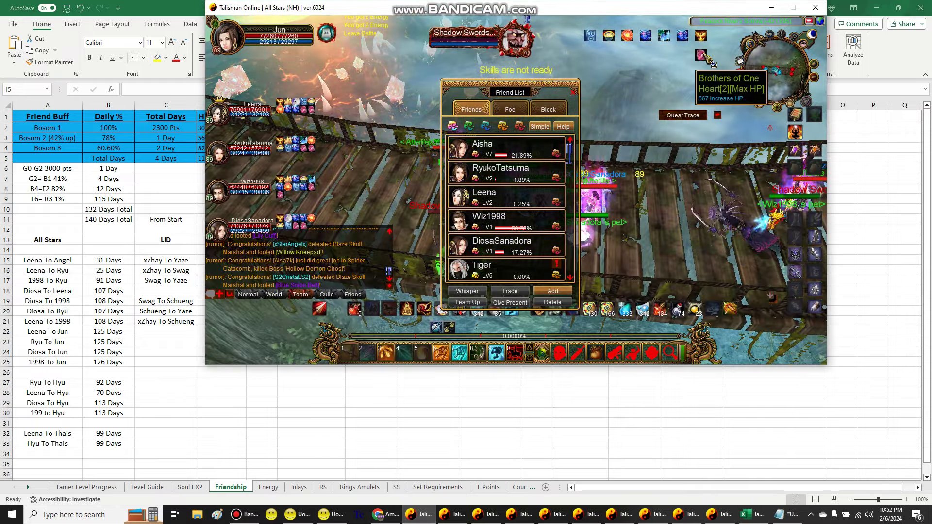
{"action": "left_click", "coordinate": [854, 178]}
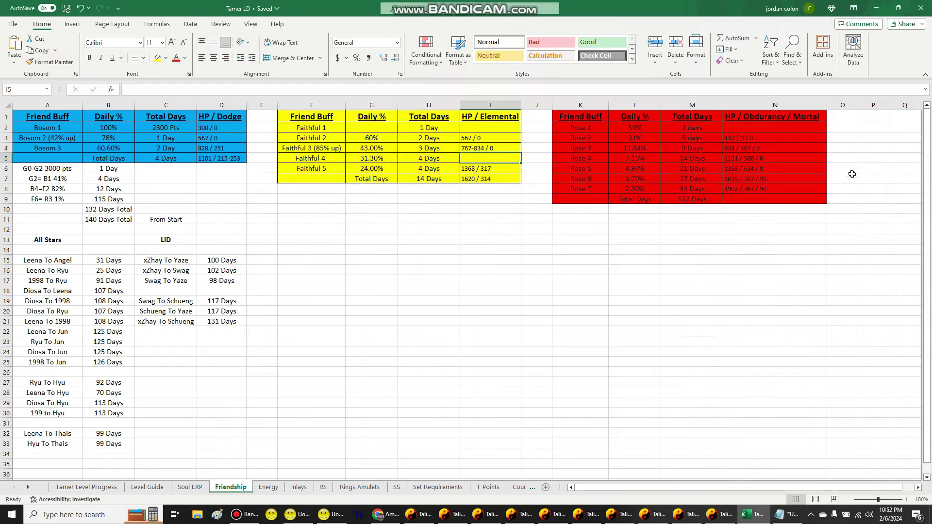
{"action": "left_click", "coordinate": [466, 519]}
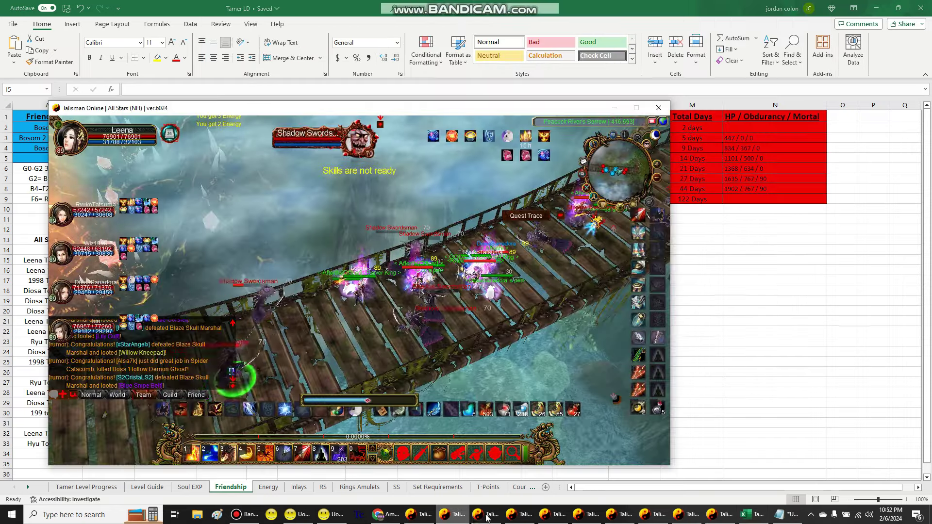
{"action": "left_click", "coordinate": [488, 515]}
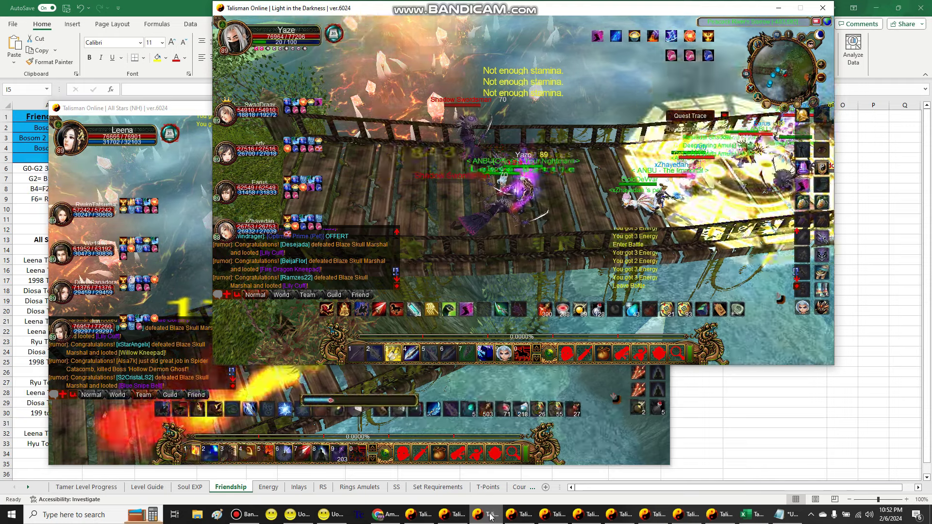
{"action": "left_click", "coordinate": [490, 515]}
{"action": "left_click", "coordinate": [621, 515]}
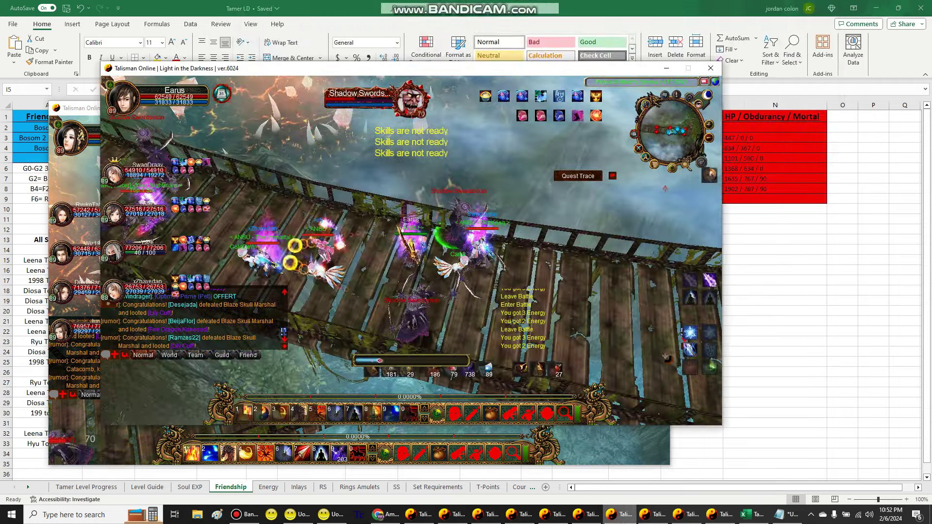
{"action": "left_click", "coordinate": [621, 516]}
{"action": "left_click", "coordinate": [466, 515]}
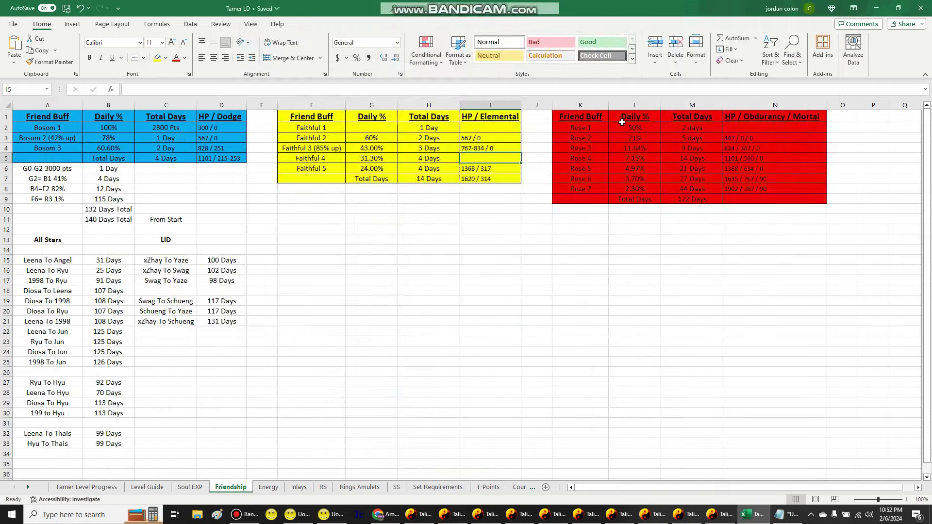
{"action": "left_click", "coordinate": [789, 517]}
{"action": "left_click", "coordinate": [788, 515]}
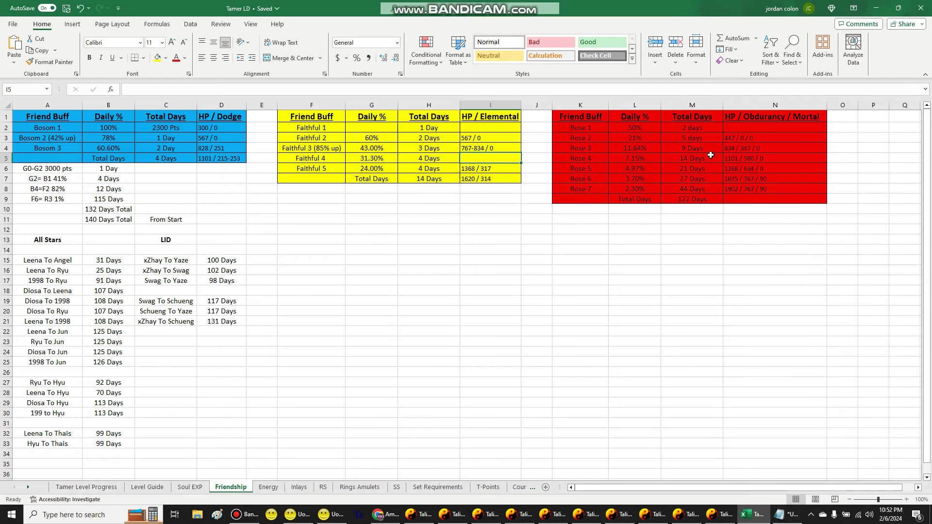
Change the Rose 2 stats in the Friendship sheet to 447-567 / 0 / 0, checking the character's HP buff in Talisman Online
{"action": "double_click", "coordinate": [733, 137]}
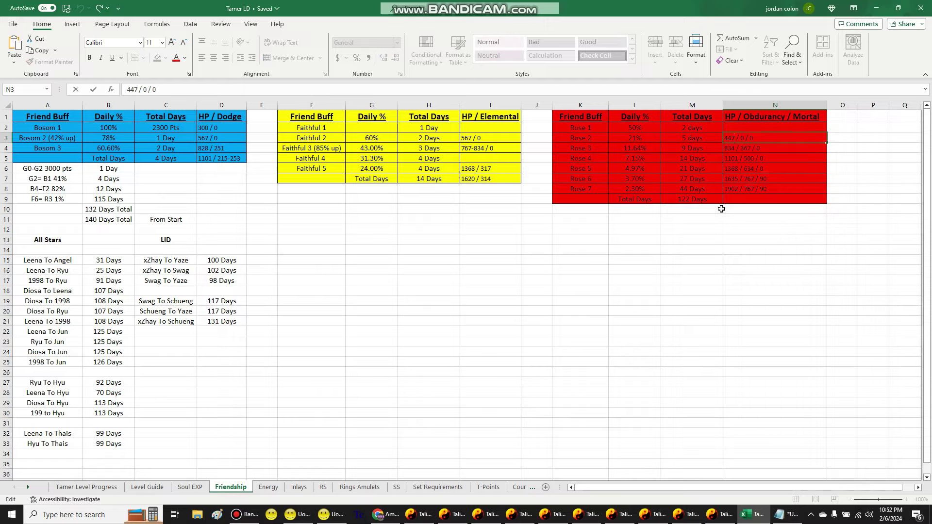
{"action": "type", "text": "-567"}
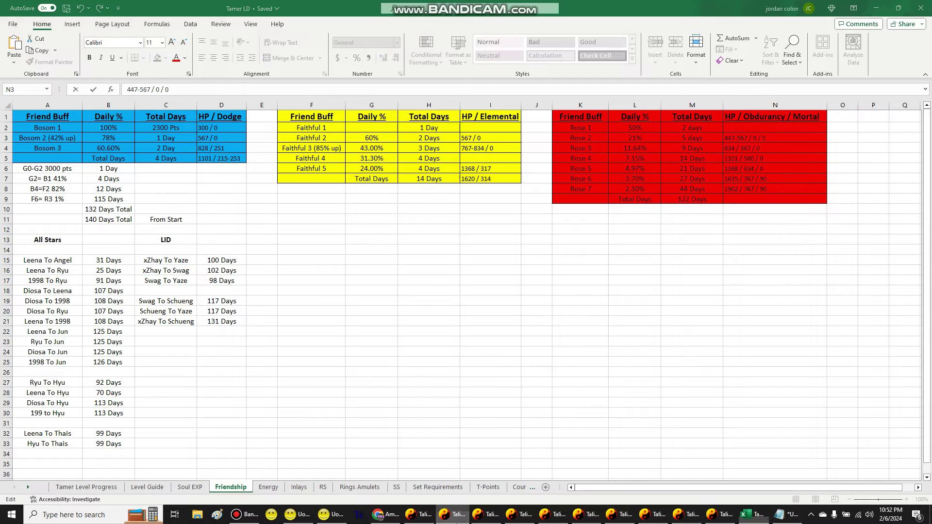
{"action": "left_click", "coordinate": [452, 514]}
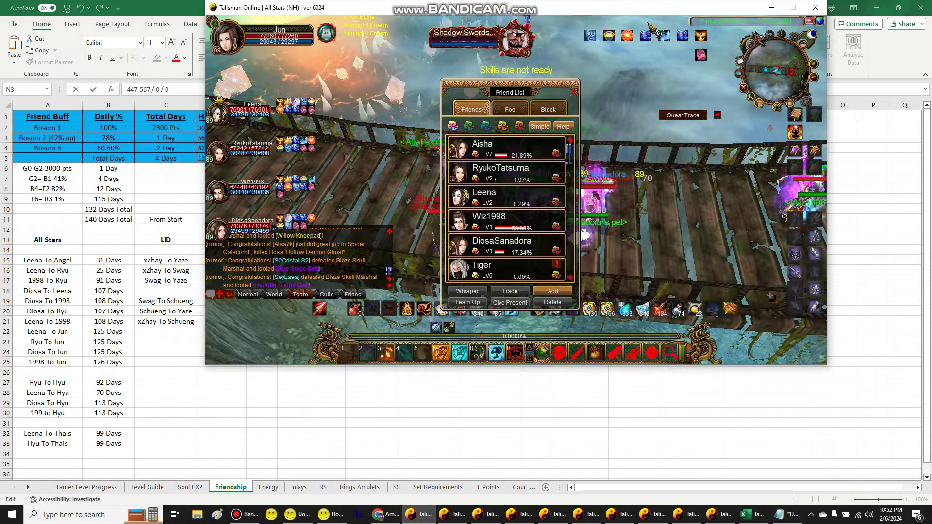
{"action": "mouse_move", "coordinate": [710, 58]}
{"action": "left_click", "coordinate": [752, 514]}
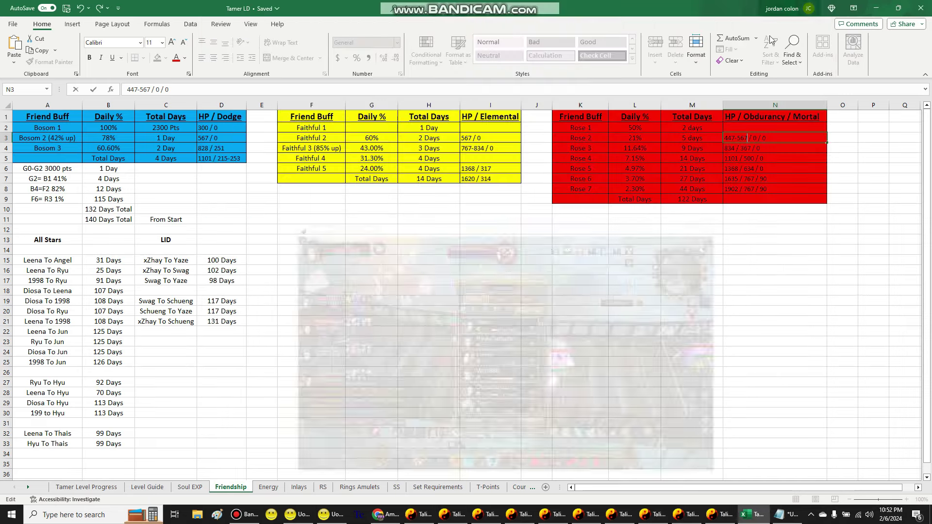
Continue the Notepad friendship note with "I noticed the hp has ranges on some buffs"
{"action": "left_click", "coordinate": [798, 521]}
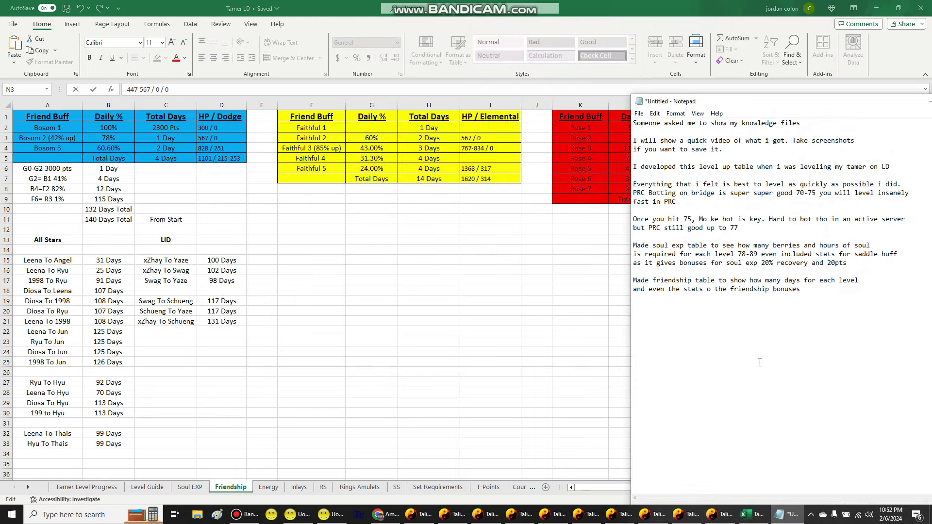
{"action": "type", "text": "ticed the hp ahs"}
{"action": "key", "text": "BackSpace"}
{"action": "key", "text": "BackSpace"}
{"action": "type", "text": "has ranges on some buffs, n"}
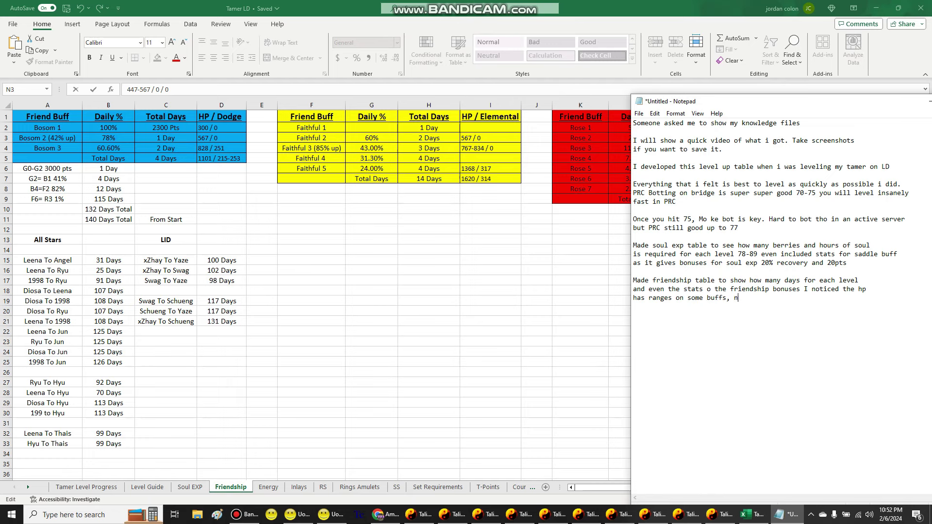
Finish the friendship note with "not sure what affects it really. I only care about it for knowing how long till friendship 8 as you can see"
{"action": "type", "text": "ot sure what affects it really. I only care"}
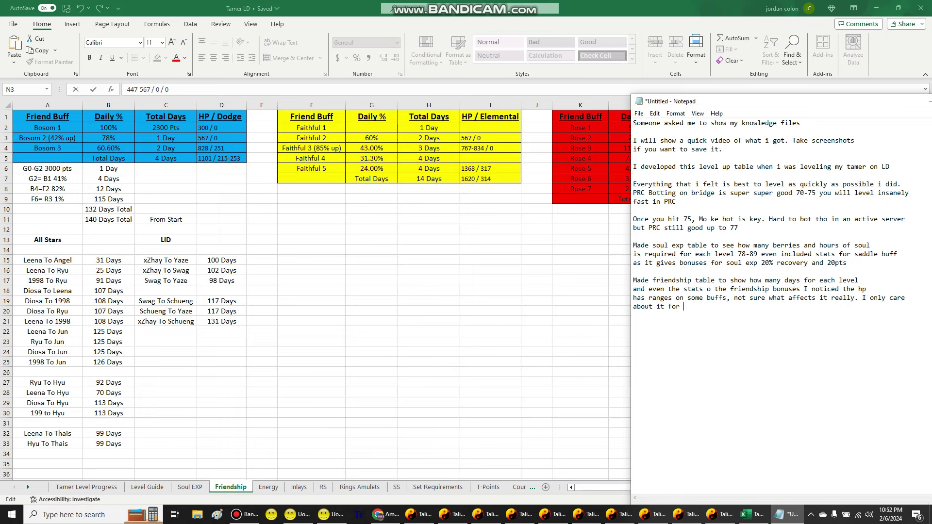
{"action": "type", "text": "ong till friendship 8 as you can see"}
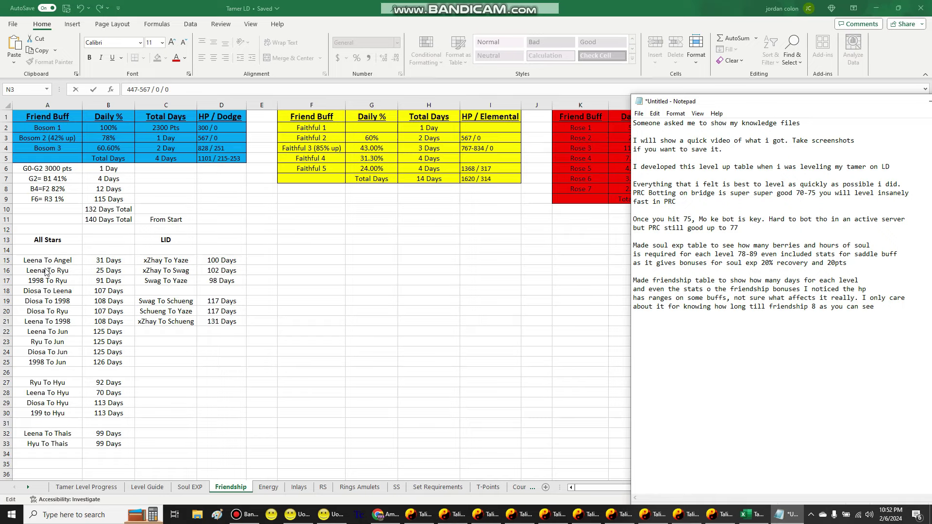
Point out the All Stars and LID friendship day lists, leave the edited Rose 2 cell, and open the Energy sheet
{"action": "left_click_drag", "start_coordinate": [36, 240], "coordinate": [316, 441]}
{"action": "left_click", "coordinate": [422, 248]}
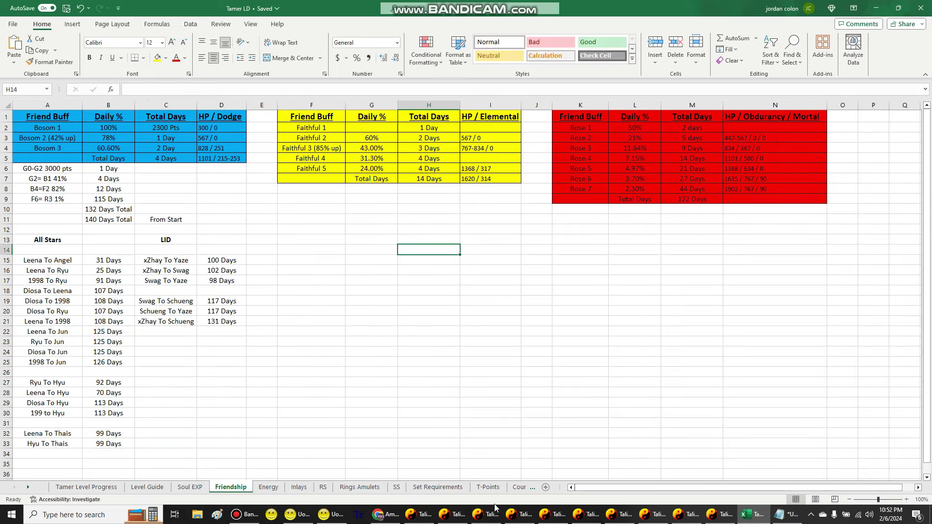
{"action": "key", "text": "ctrl+Page_Down"}
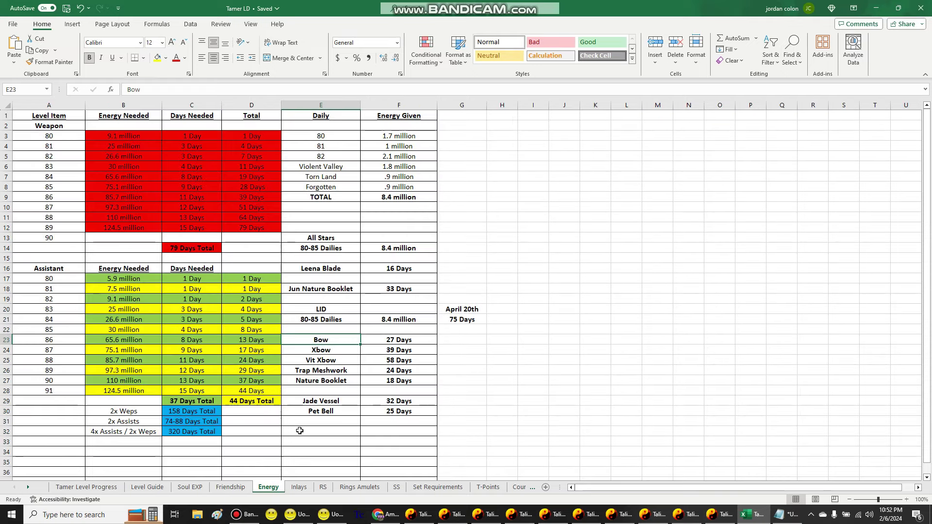
Start a new Notepad paragraph reading "Broke down energy requirements for assistants and weapons and how much"
{"action": "left_click", "coordinate": [779, 514]}
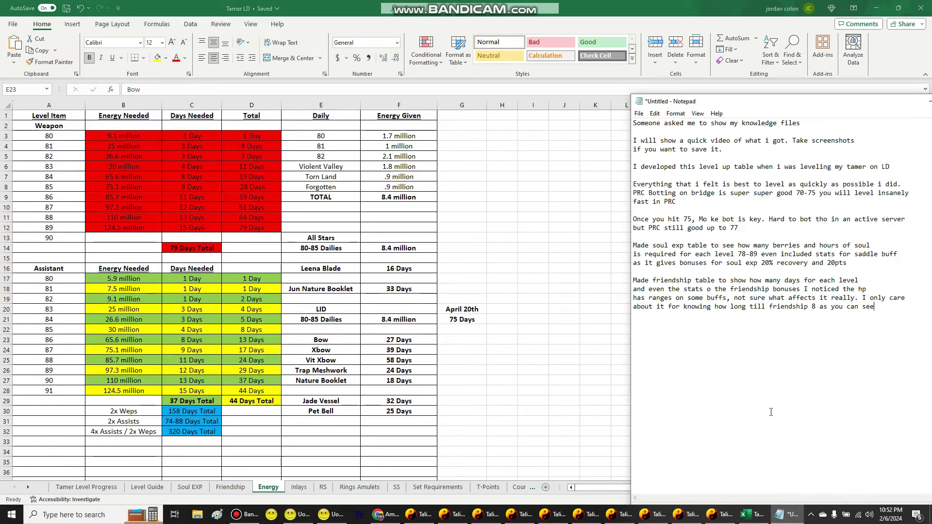
{"action": "type", "text": "down energy req"}
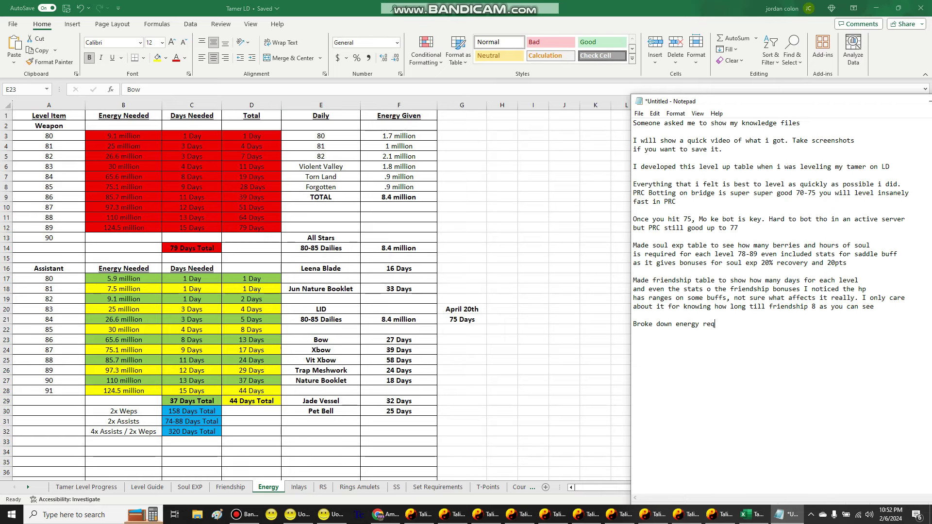
{"action": "type", "text": "uirements for assistants and weapons and how much"}
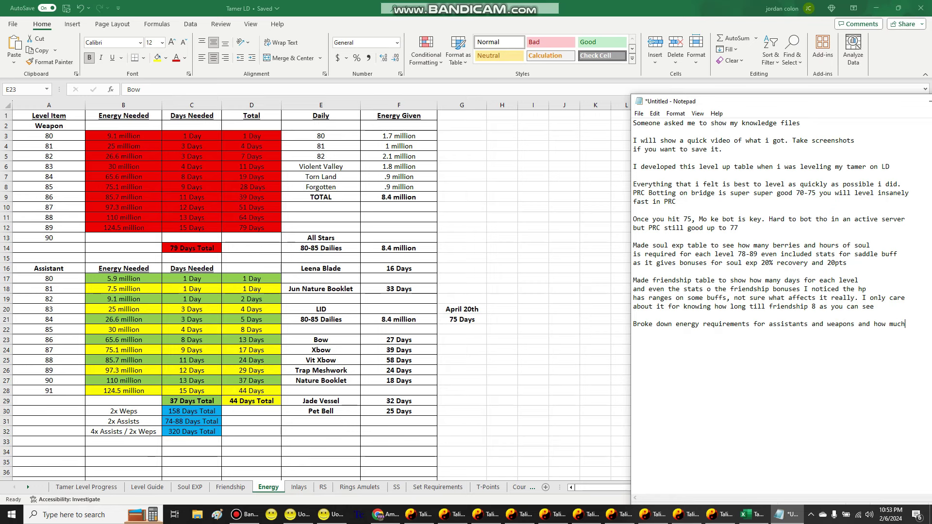
Complete the energy remark in Notepad with "eneryg is needed total/ from dailies 80-85"
{"action": "type", "text": " energy"}
{"action": "type", "text": " is needed"}
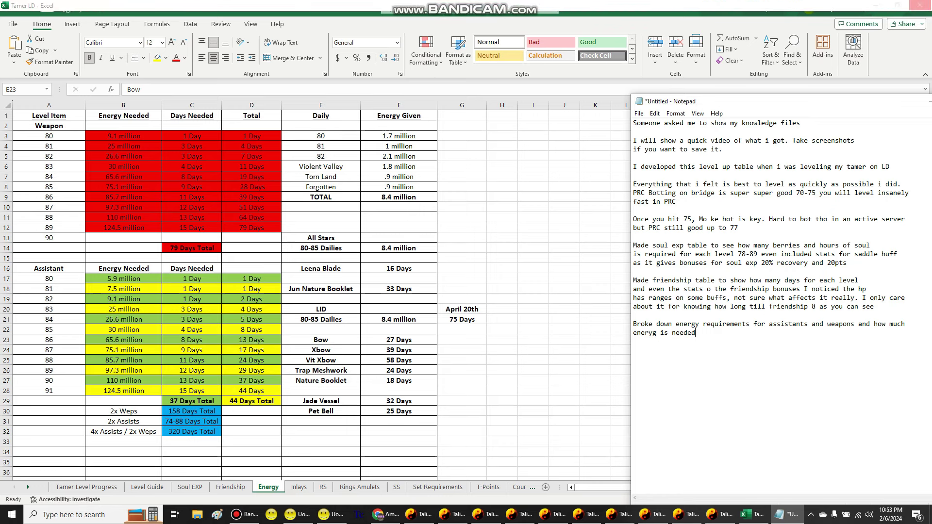
{"action": "type", "text": " fo"}
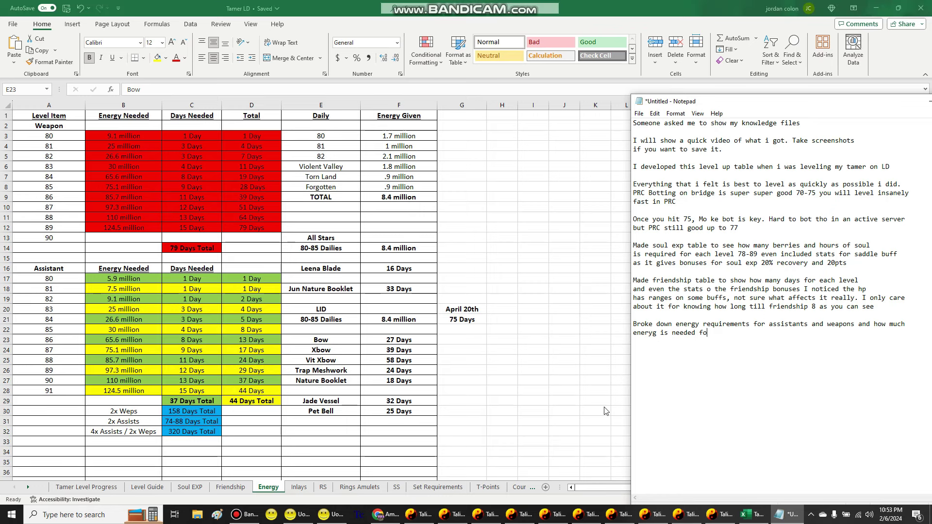
{"action": "key", "text": "BackSpace"}
{"action": "key", "text": "BackSpace"}
{"action": "type", "text": " total/ from dai"}
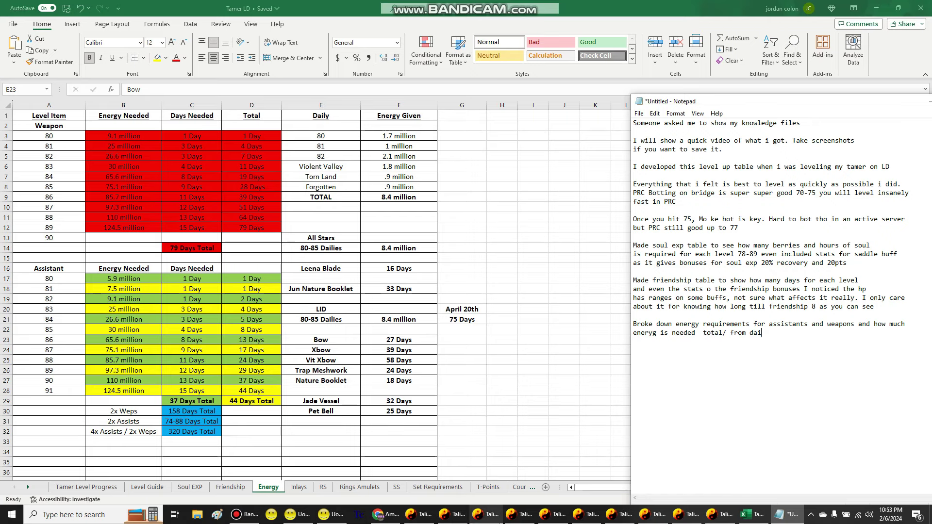
{"action": "type", "text": "lies 80-85"}
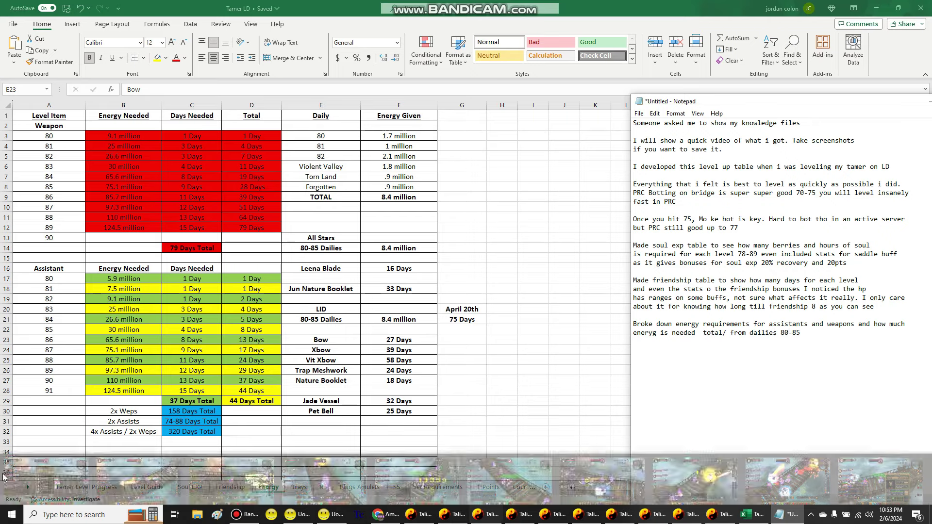
Point out the 2x Weps, 2x Assists and 4x Assists / 2x Weps day totals on the Energy sheet and open the Inlays sheet
{"action": "left_click", "coordinate": [214, 418]}
{"action": "left_click_drag", "start_coordinate": [194, 411], "coordinate": [194, 431]}
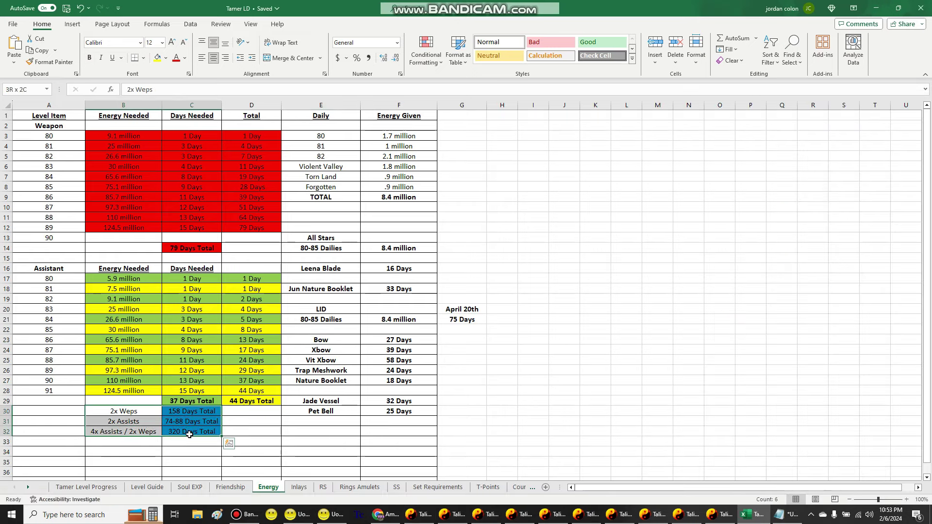
{"action": "left_click", "coordinate": [194, 390]}
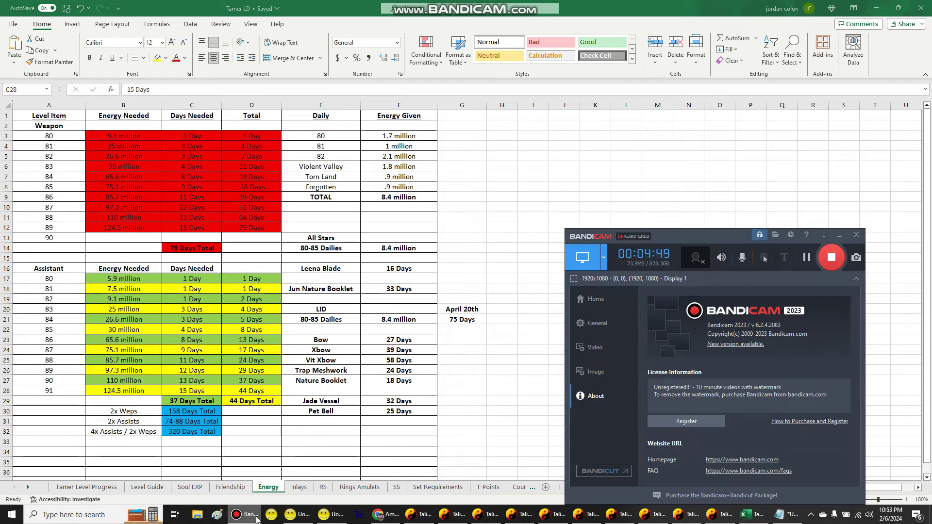
{"action": "left_click", "coordinate": [298, 487]}
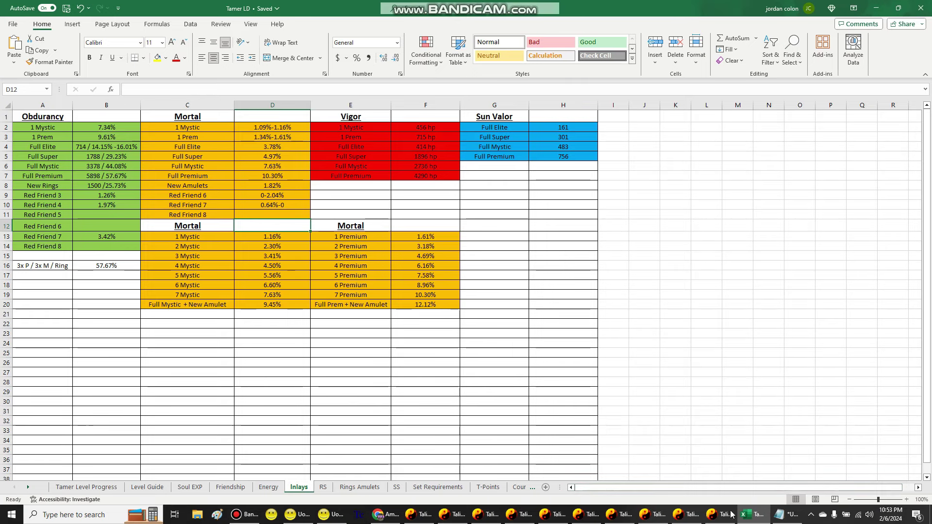
Add the Notepad line "i havent yet finished the table for friendship" below the energy remark
{"action": "left_click", "coordinate": [779, 514]}
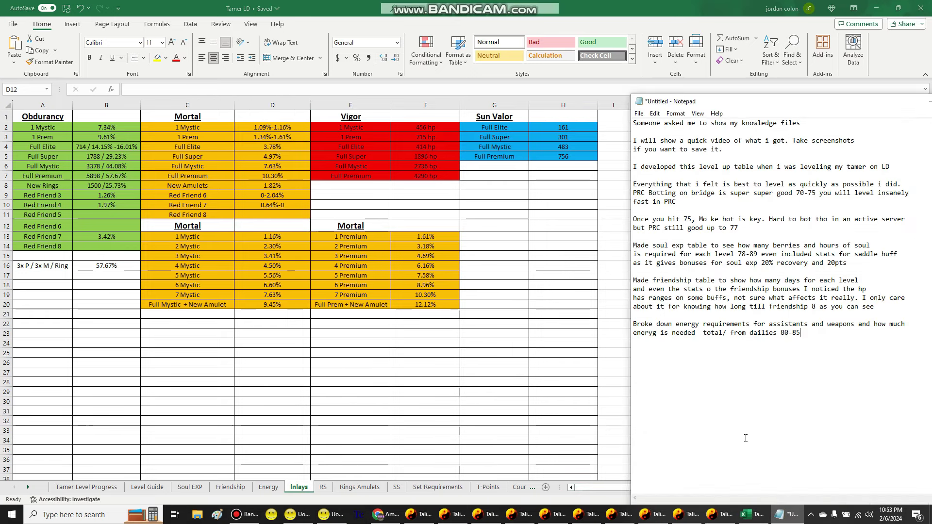
{"action": "type", "text": "i havent yet finished the tab"}
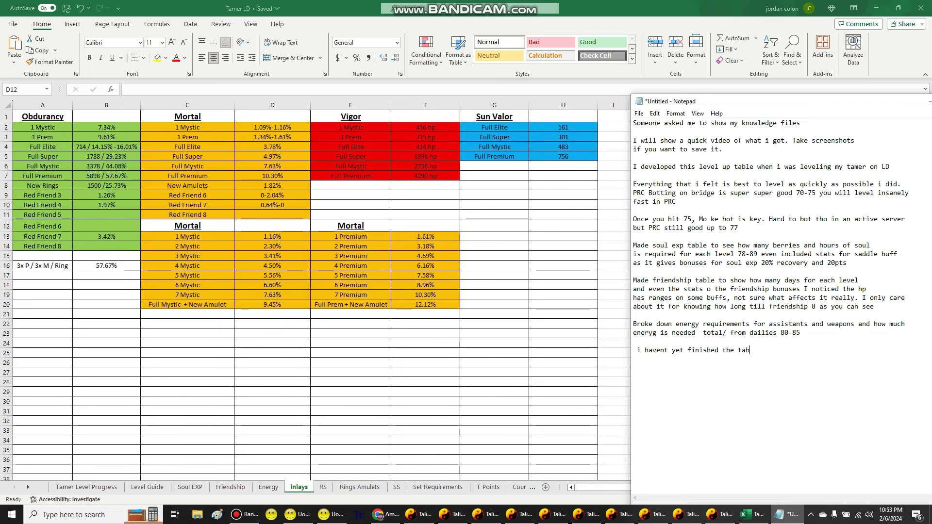
{"action": "type", "text": "le for friendship"}
Switch to two All Stars game clients and examine the friendship levels in their friend lists
{"action": "left_click", "coordinate": [455, 517]}
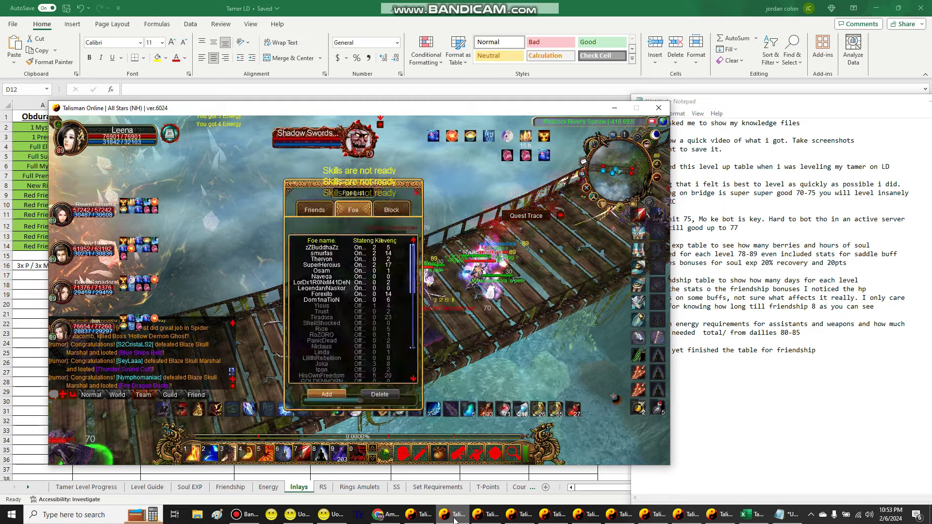
{"action": "left_click", "coordinate": [314, 210]}
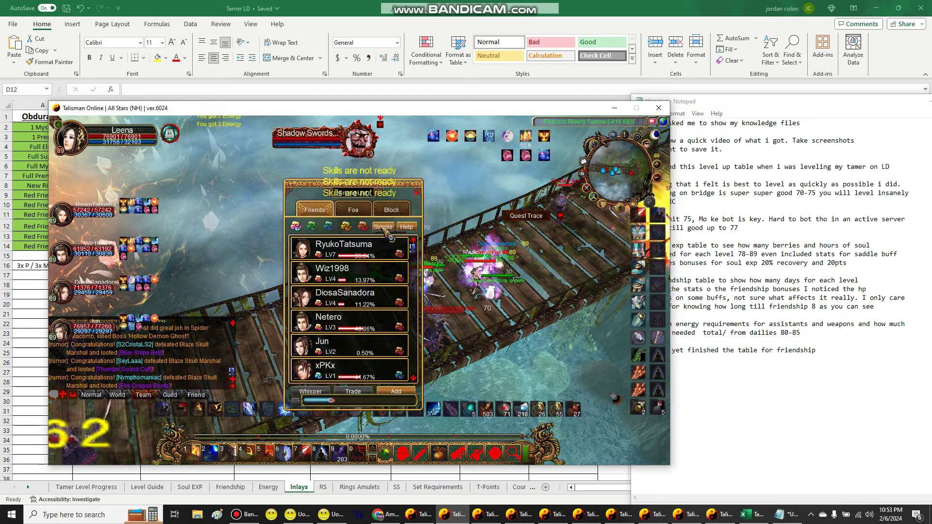
{"action": "left_click", "coordinate": [452, 515]}
{"action": "left_click", "coordinate": [428, 521]}
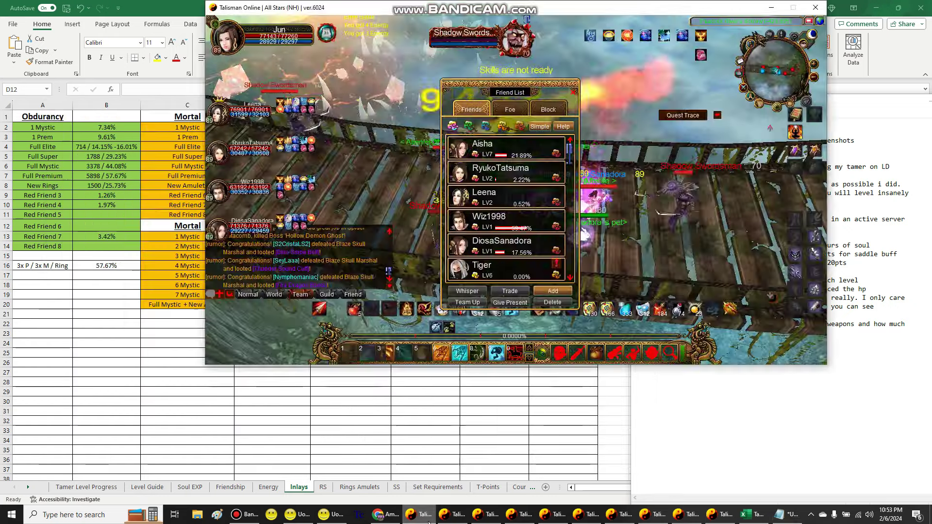
{"action": "left_click", "coordinate": [427, 519]}
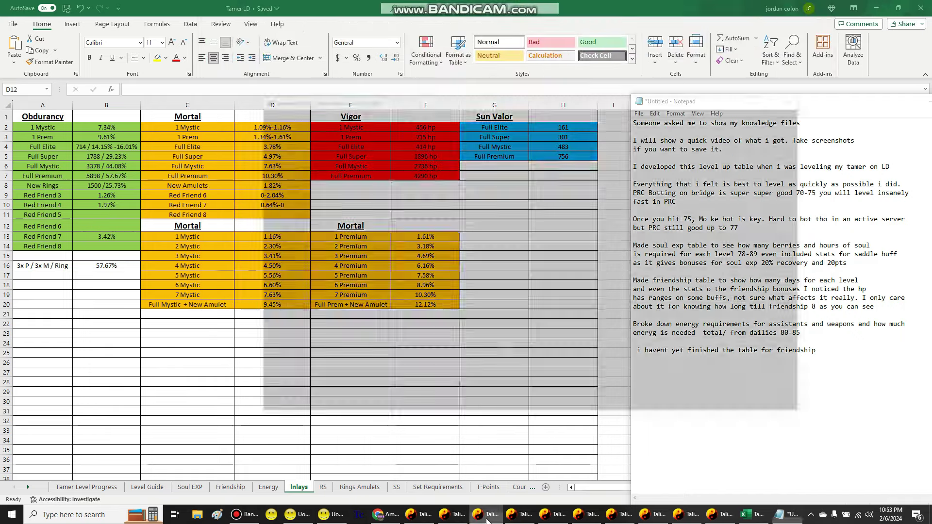
Look through further Talisman Online clients on the Light in the Darkness and All Stars servers
{"action": "left_click", "coordinate": [486, 521]}
{"action": "left_click", "coordinate": [486, 519]}
{"action": "left_click", "coordinate": [596, 517]}
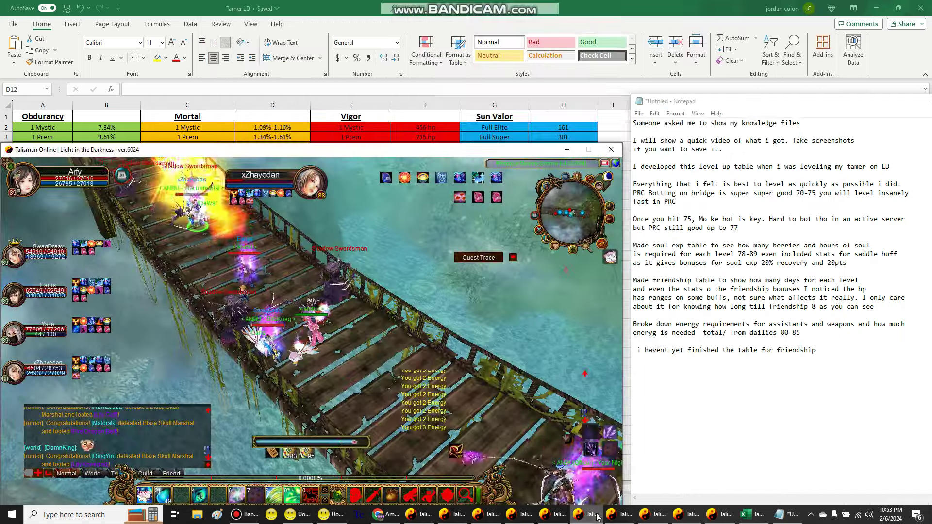
{"action": "left_click", "coordinate": [596, 517]}
{"action": "left_click", "coordinate": [675, 518]}
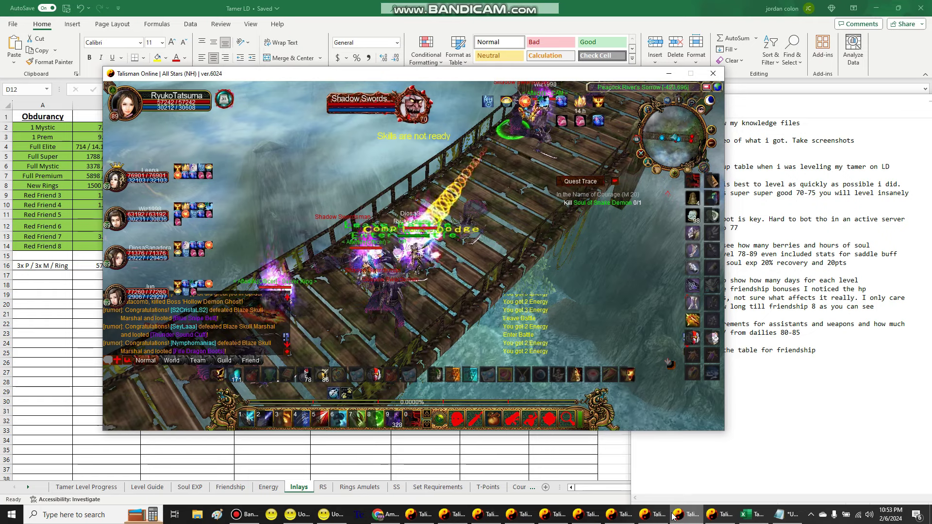
{"action": "left_click", "coordinate": [689, 515]}
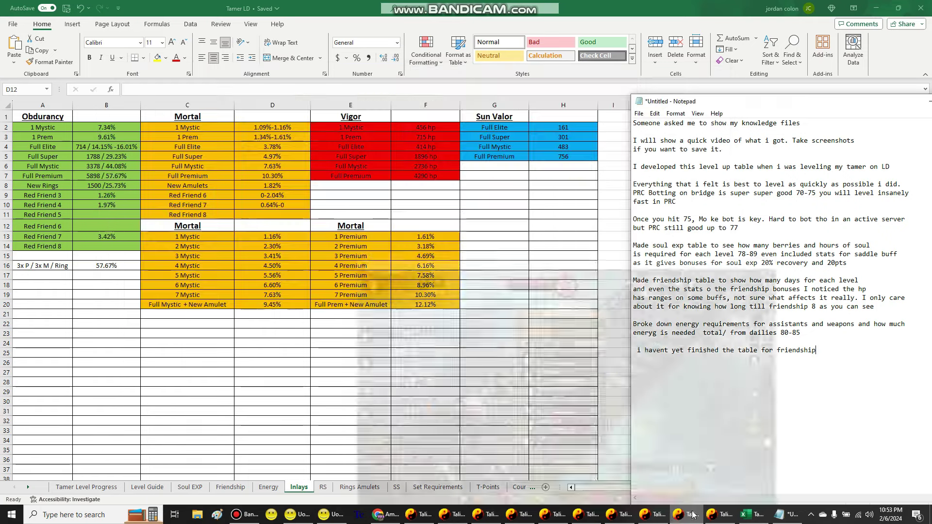
{"action": "left_click", "coordinate": [717, 514]}
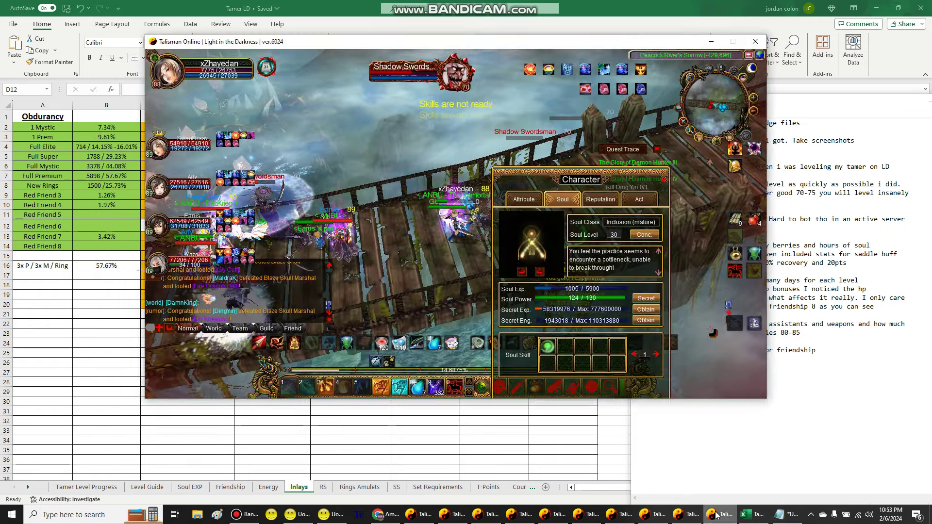
Look at the UoPilot script window and return to the Inlays sheet in Excel
{"action": "left_click", "coordinate": [323, 514]}
{"action": "left_click", "coordinate": [394, 255]}
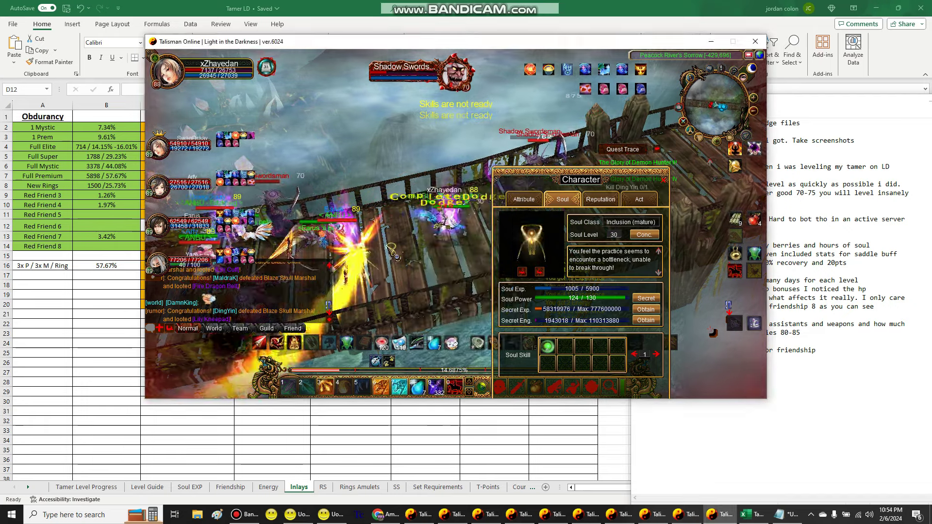
{"action": "left_click", "coordinate": [639, 410]}
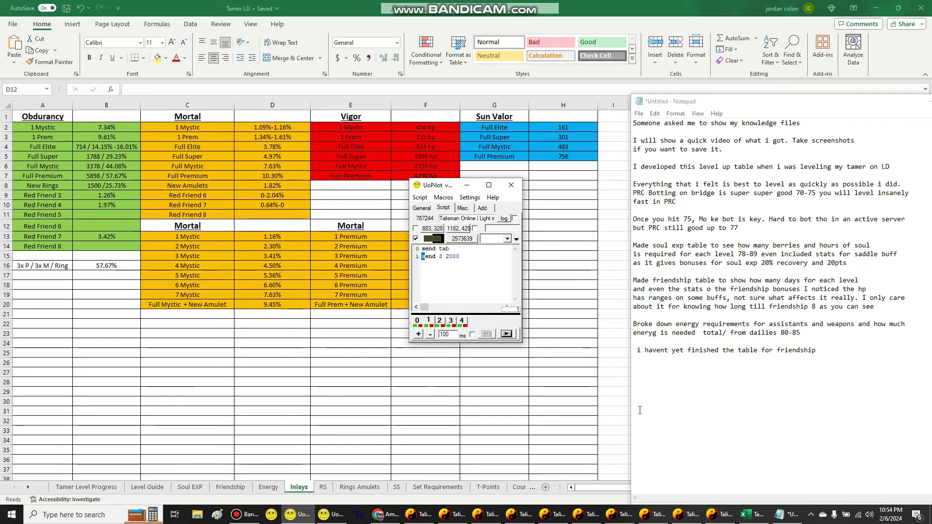
{"action": "key", "text": "alt+Tab"}
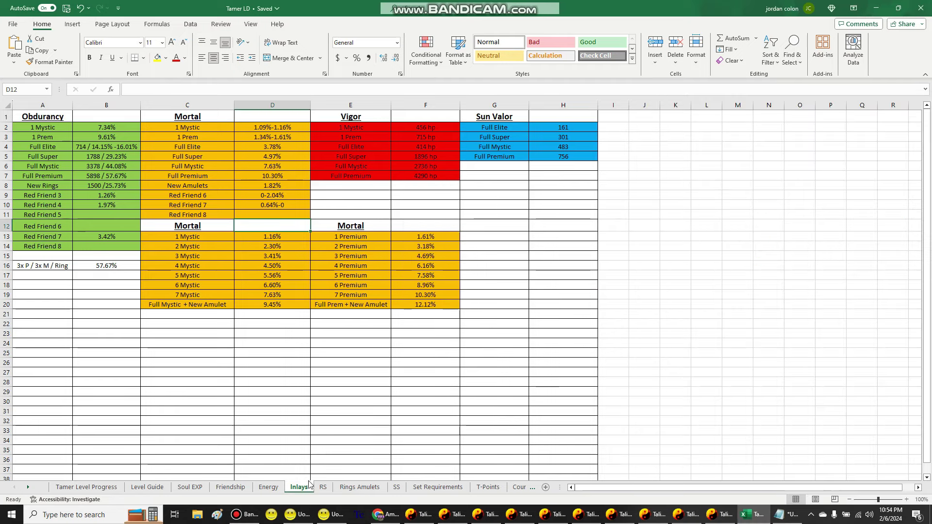
{"action": "left_click", "coordinate": [245, 514]}
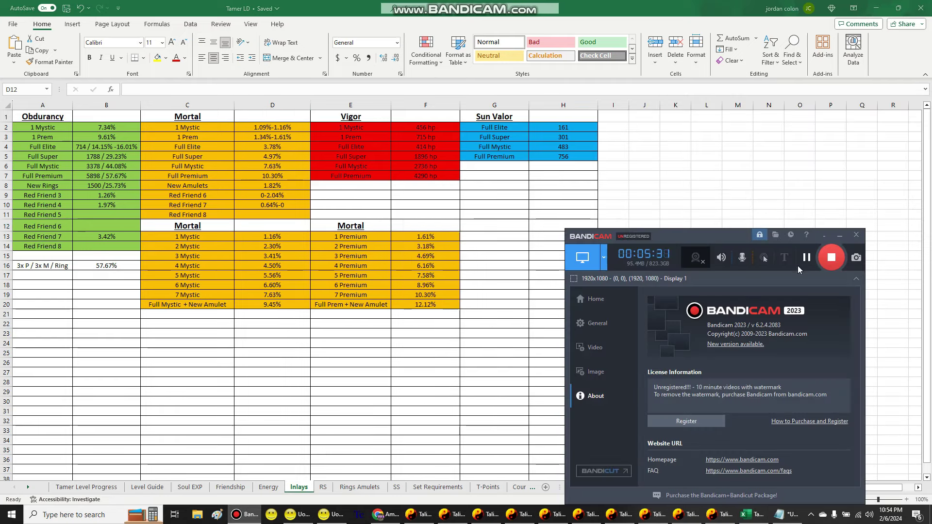
Start a fresh Notepad note reading "For those that dont know, mortal and obdurancy is"
{"action": "left_click", "coordinate": [779, 515]}
{"action": "type", "text": "Fo"}
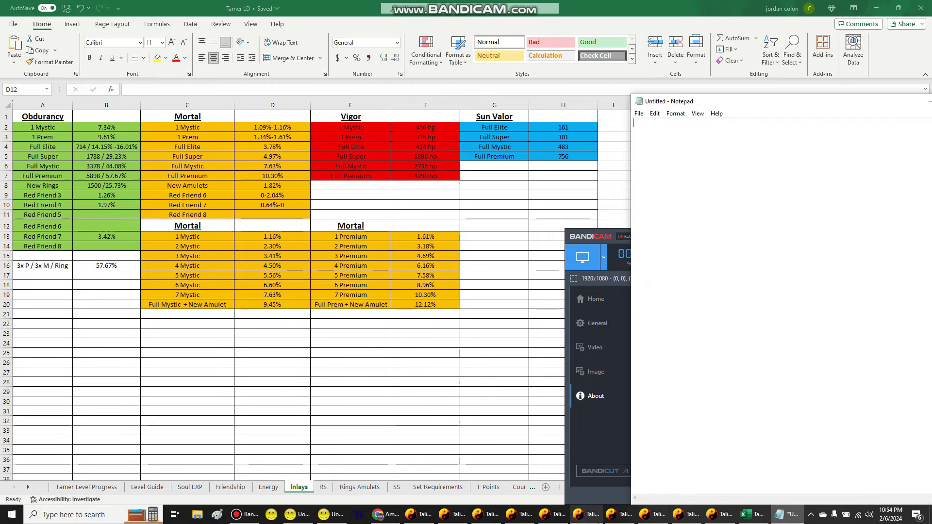
{"action": "type", "text": "r tho"}
{"action": "type", "text": "se that dont know, mortal and o"}
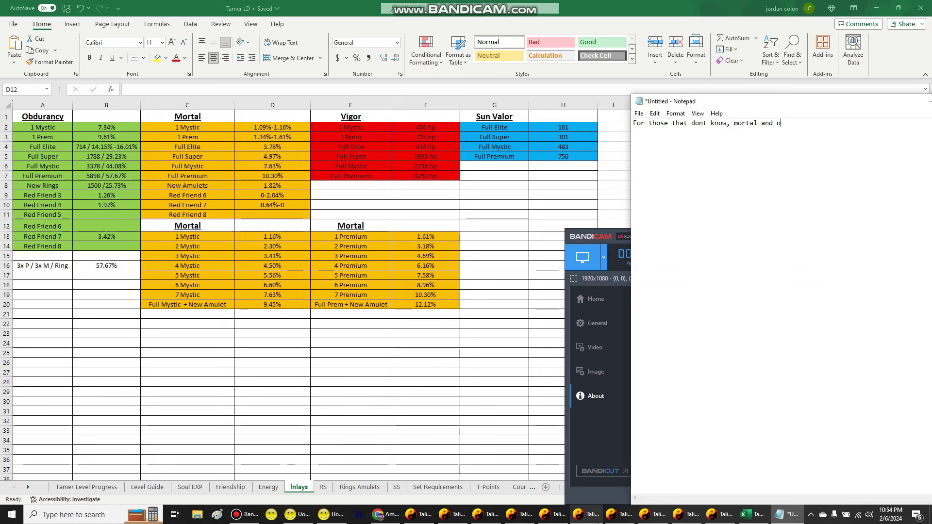
{"action": "type", "text": "bdurancy ios"}
Complete the note with "a formula and it isnt an exact numbers, so these numbers can vary but for the most part they are 99% accurate."
{"action": "type", "text": "a formula and it isnt an e"}
{"action": "type", "text": "xact num"}
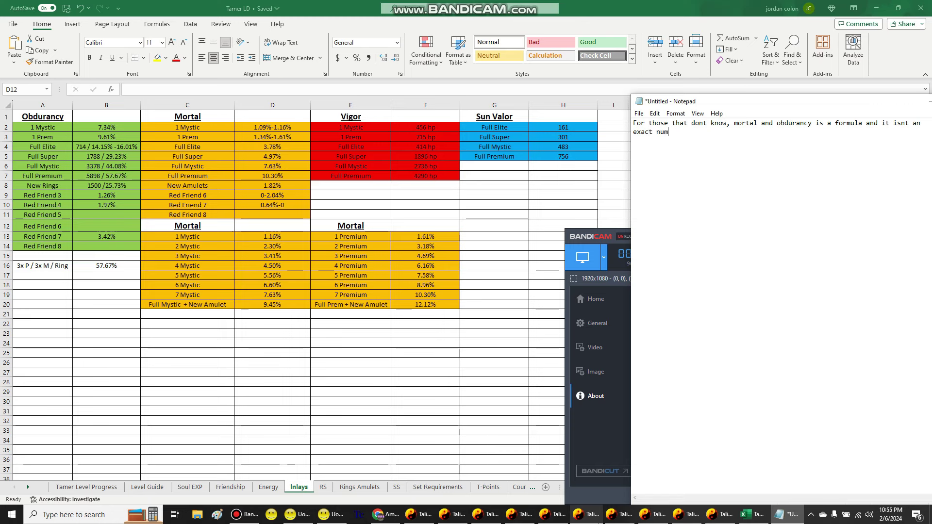
{"action": "type", "text": "bers, so these numbers can vary but for the most part they are 99%"}
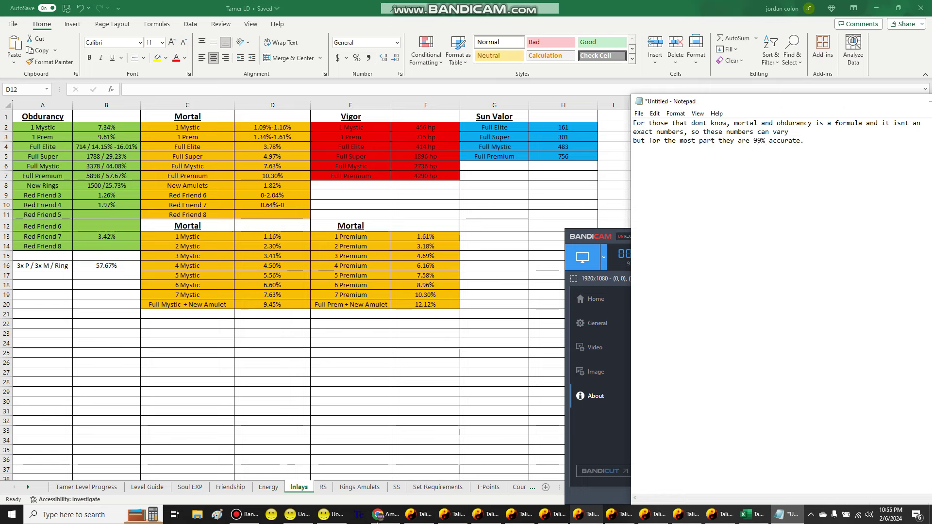
Open the RS sheet and add the Notepad line "How many residuals you need level 1-10 and even included BC bot"
{"action": "left_click", "coordinate": [330, 486]}
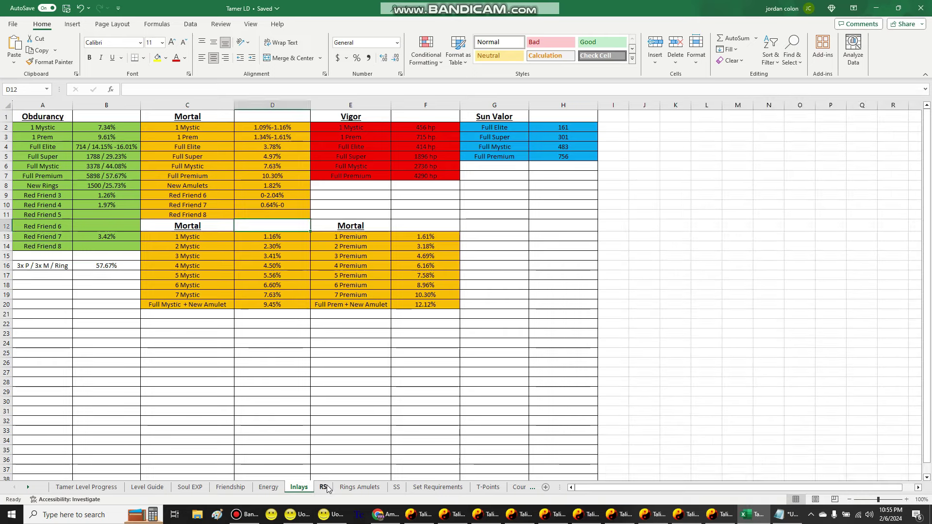
{"action": "left_click", "coordinate": [324, 487]}
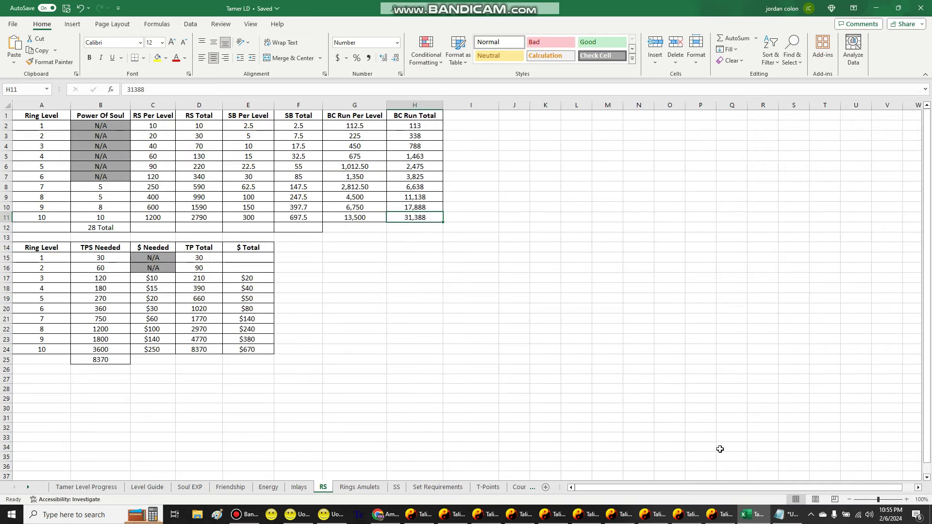
{"action": "left_click", "coordinate": [784, 514]}
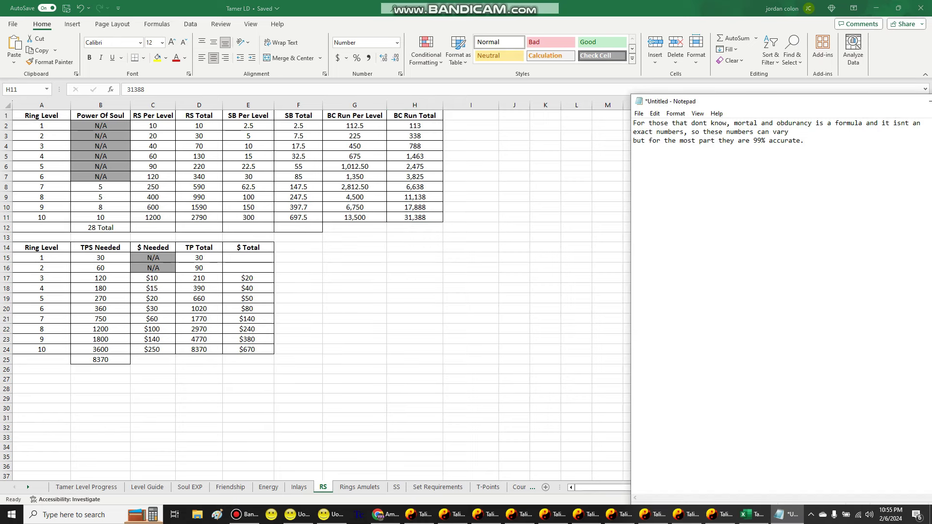
{"action": "type", "text": "How many residuals you need level 10"}
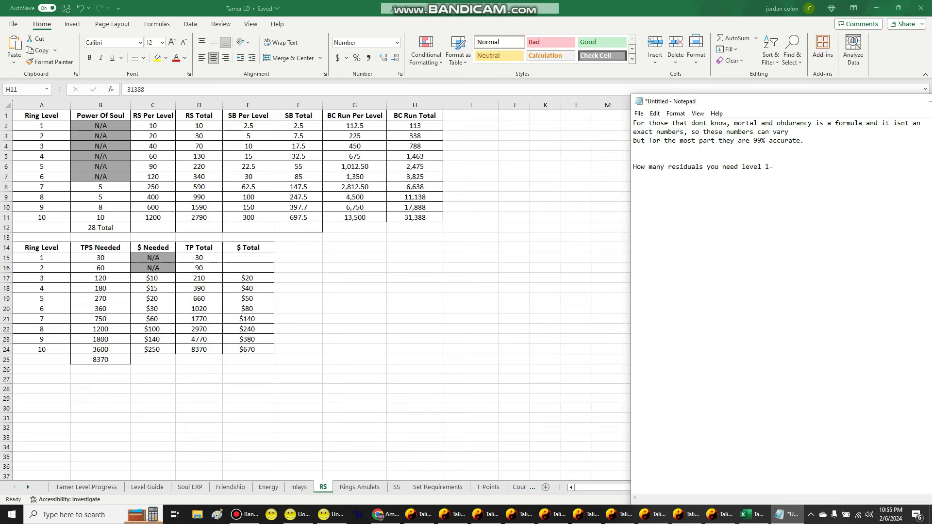
{"action": "type", "text": "10 and even included BC bot"}
Open the Rings Amulets sheet and show it from the Lake Ring table onward
{"action": "left_click", "coordinate": [367, 487]}
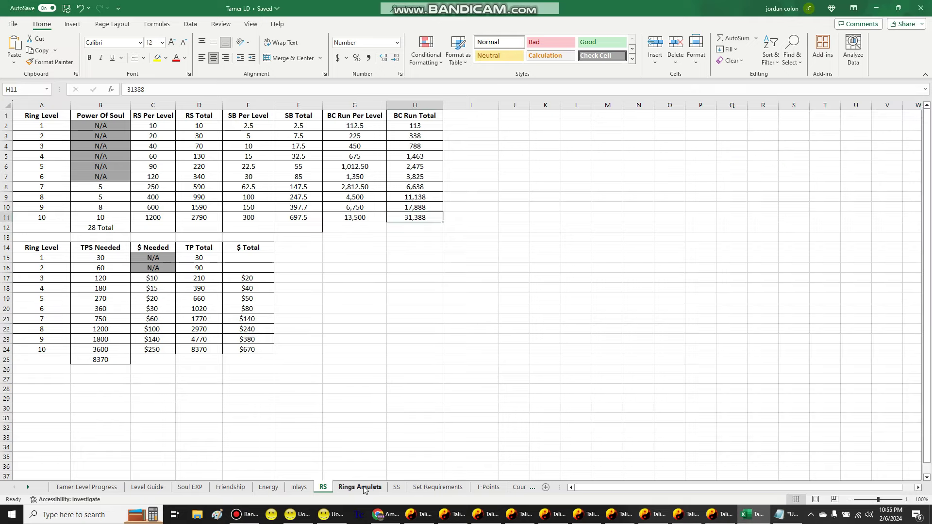
{"action": "left_click", "coordinate": [368, 486]}
{"action": "scroll", "coordinate": [374, 407], "scroll_direction": "up", "scroll_amount": 7}
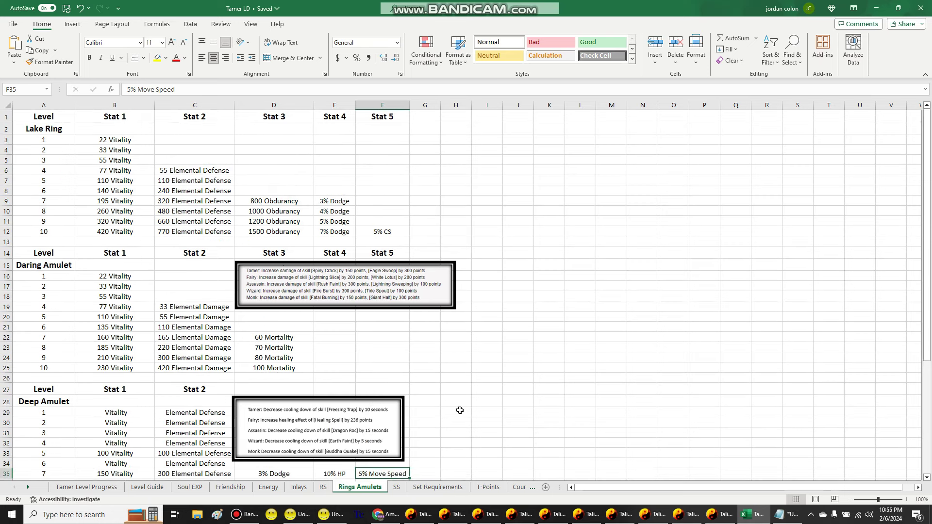
Add the Notepad remark "Just cause i wanted to see the breakdown of rings and amulets with their buffs" and show the Blood Ring table
{"action": "left_click", "coordinate": [786, 514]}
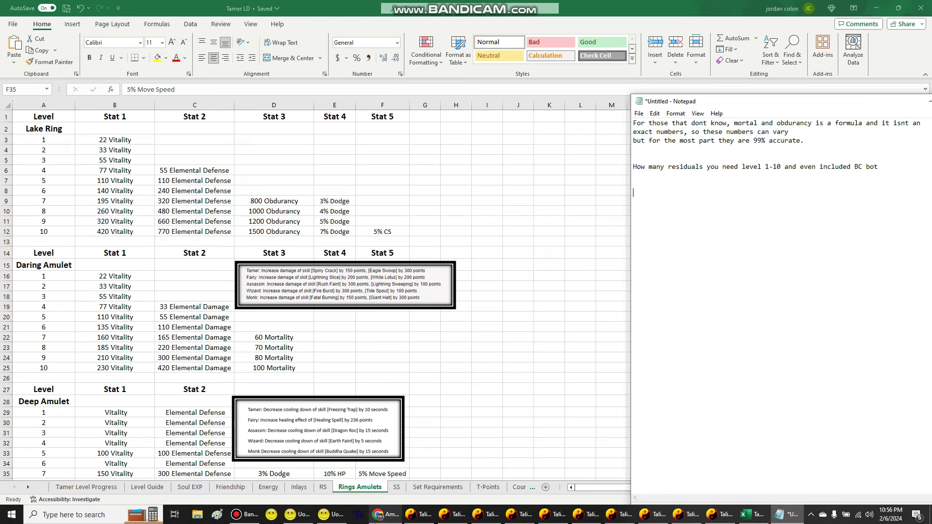
{"action": "key", "text": "Return"}
{"action": "key", "text": "Return"}
{"action": "key", "text": "Return"}
{"action": "type", "text": "Just cause i"}
{"action": "type", "text": "wanted to see the breakdown"}
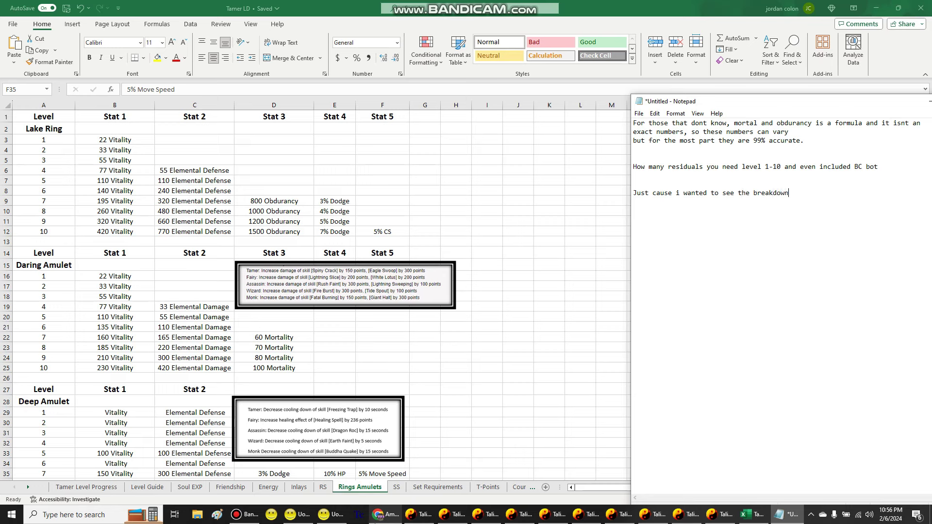
{"action": "type", "text": " os"}
{"action": "type", "text": " rings and amulets w"}
{"action": "type", "text": "ith their buffs"}
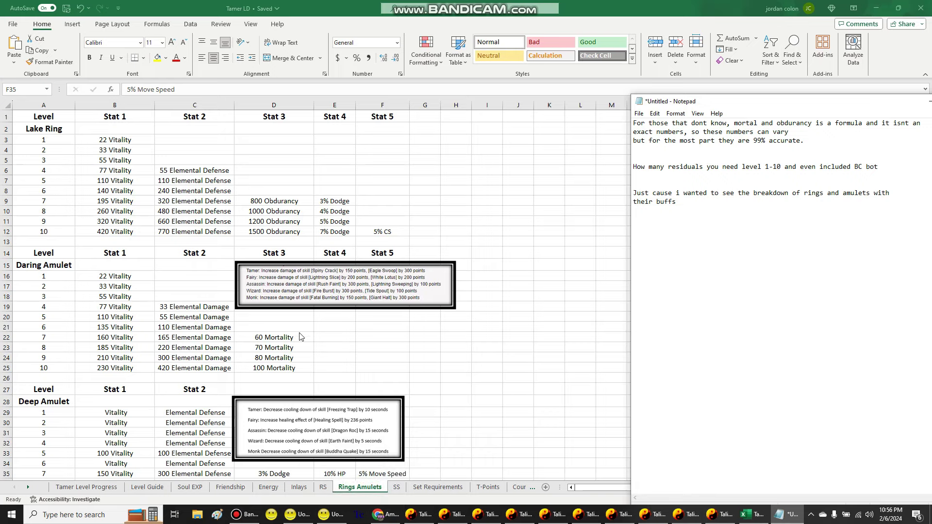
{"action": "scroll", "coordinate": [300, 336], "scroll_direction": "down", "scroll_amount": 8}
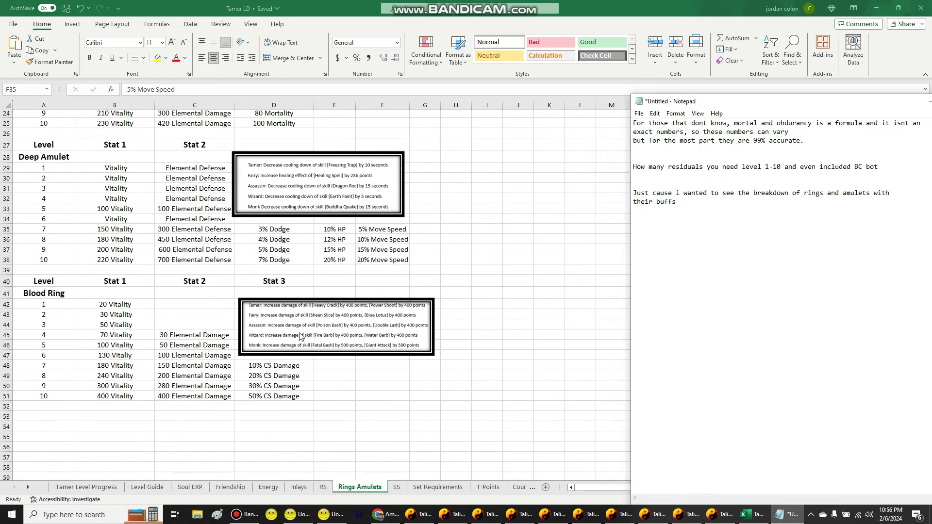